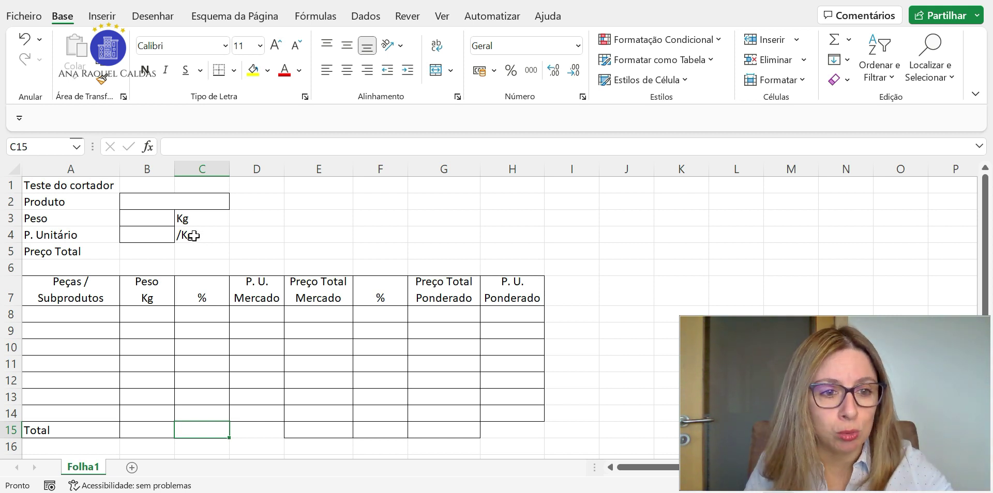
Step: Enter "Perna de novilho" as the product in the merged cell B2
left_click(173, 200)
left_click(196, 149)
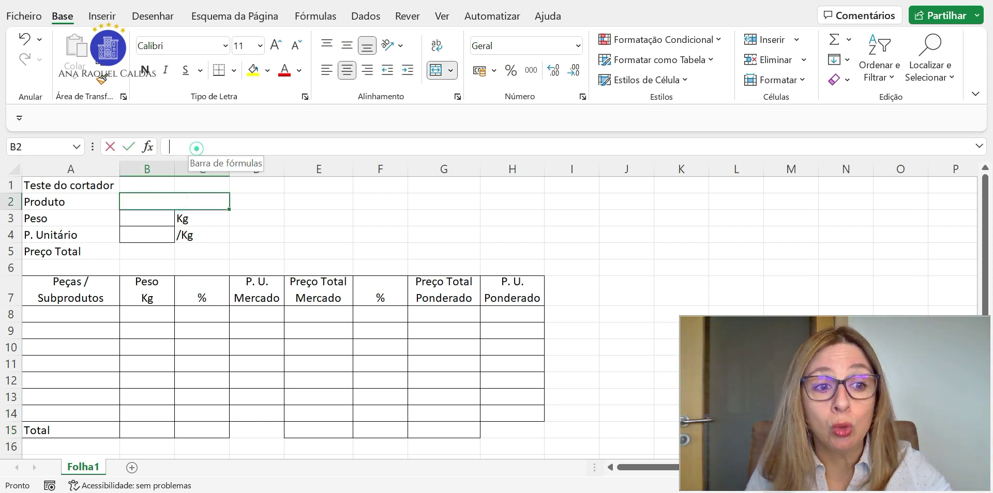
type("Perna")
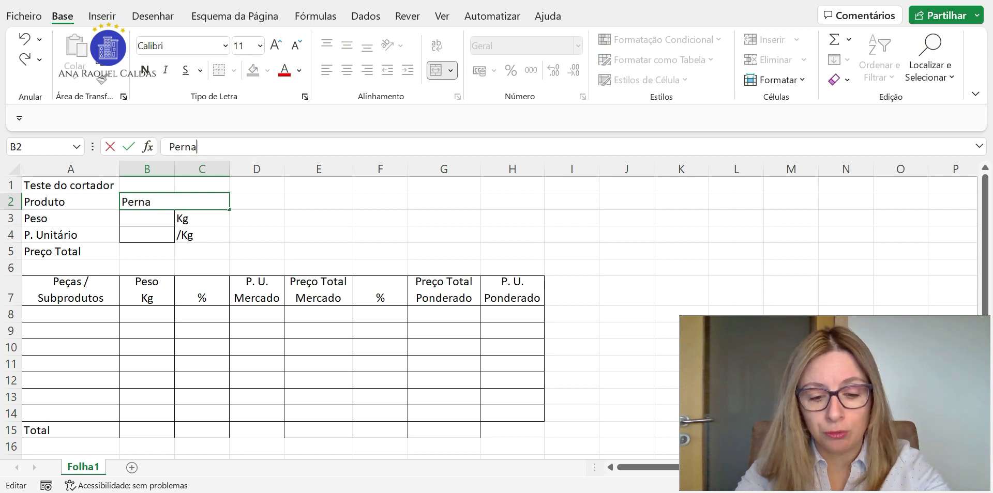
type(" de novilho")
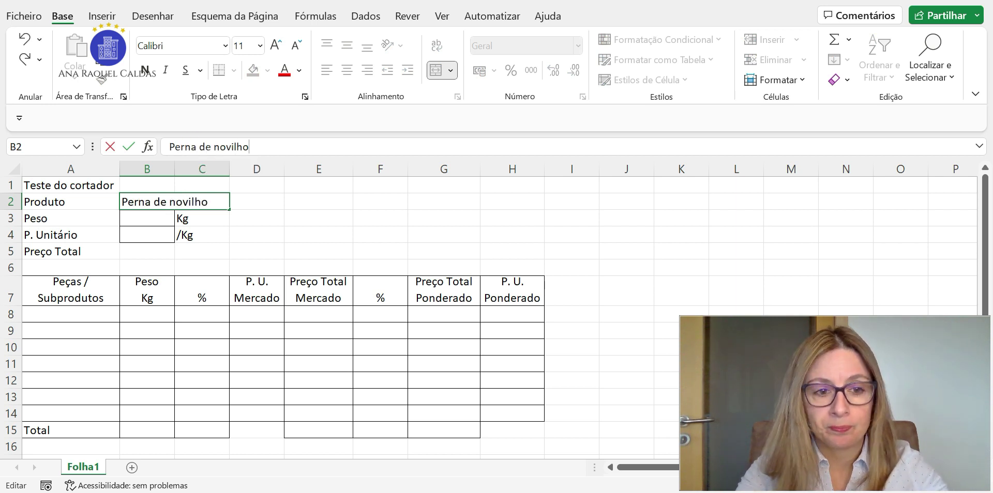
Step: Set the product's weight to 25 kg in B3 and its unit price to 7,00 per kg in B4
left_click(159, 218)
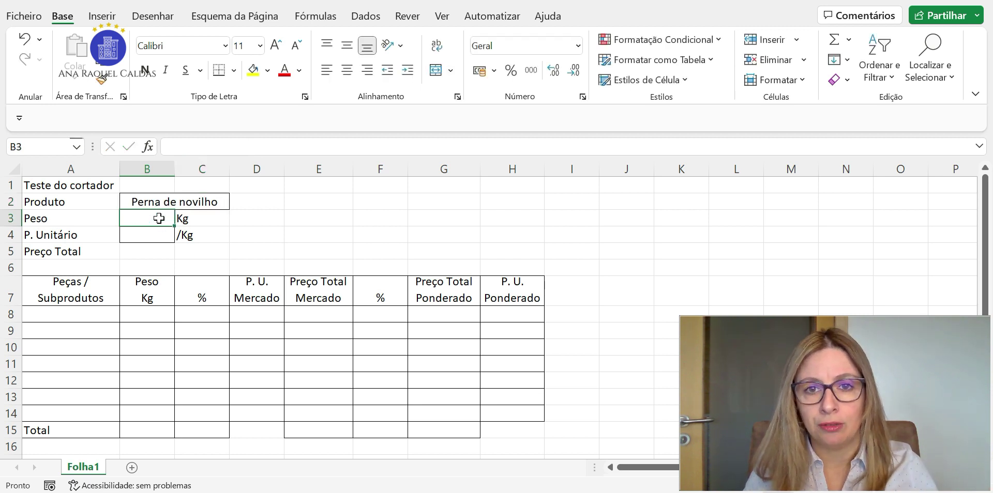
type("25")
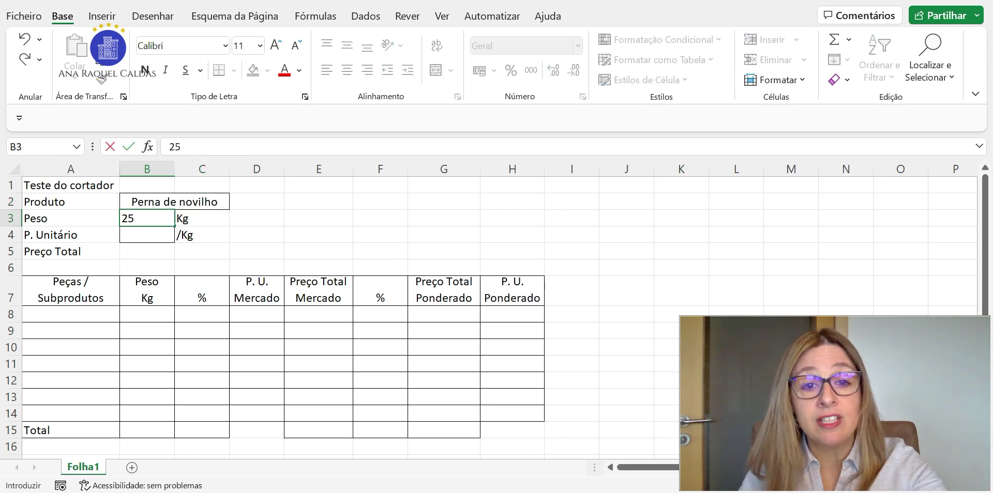
key("Tab")
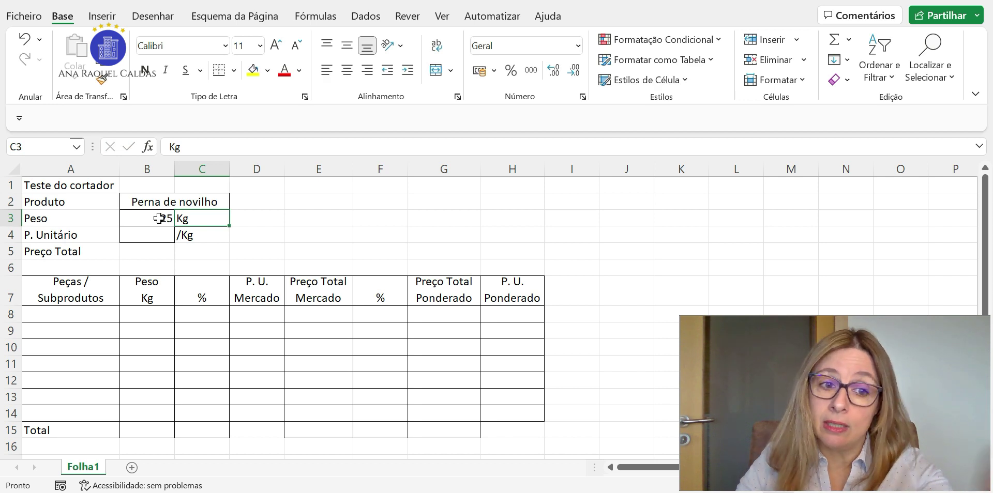
key("Return")
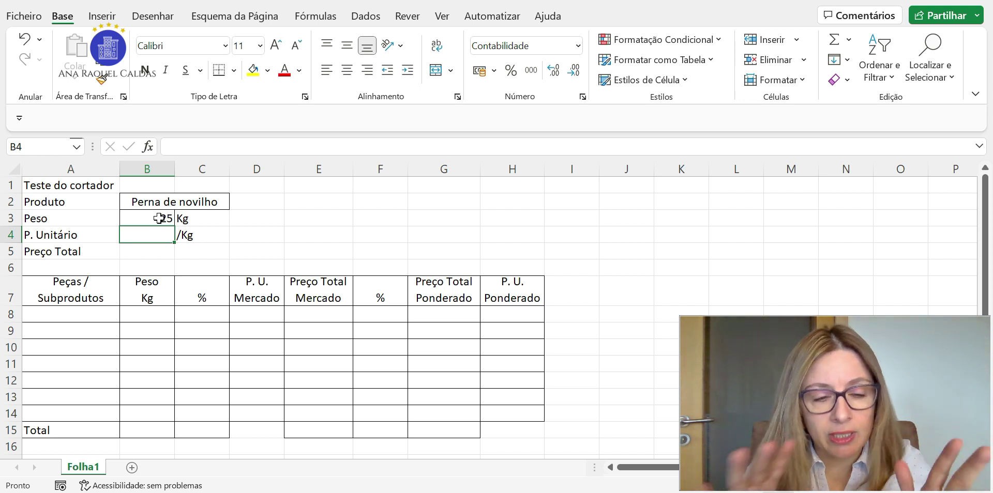
type("7,")
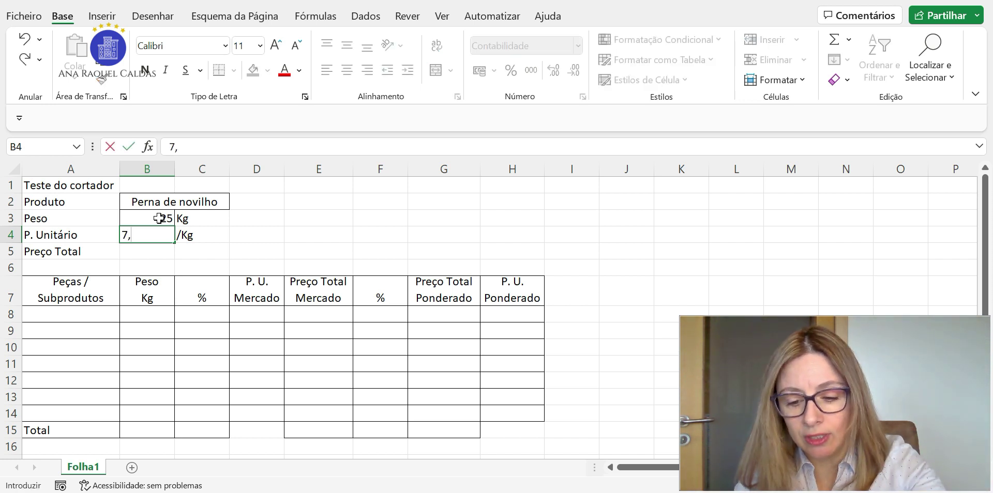
type("00")
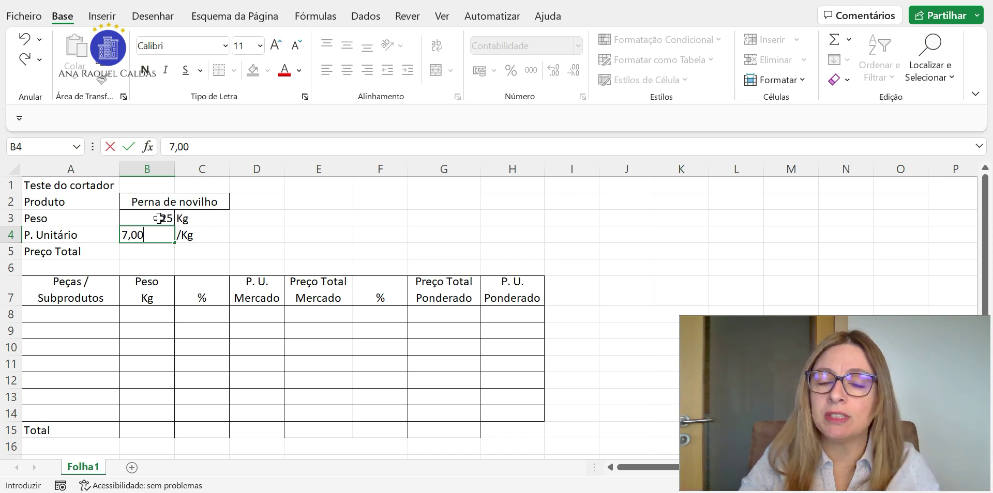
key("Return")
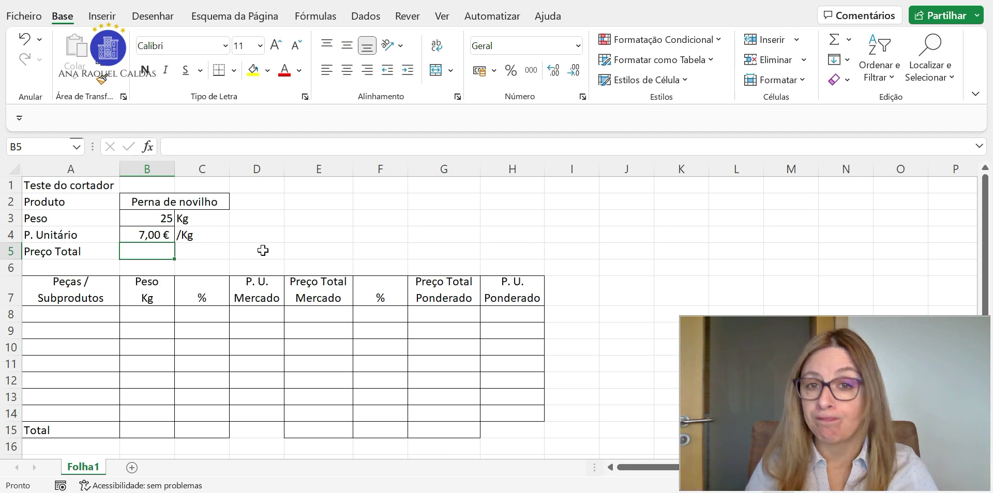
Step: Calculate the total price in B5 by multiplying weight by unit price with the formula =B3*B4
left_click(158, 250)
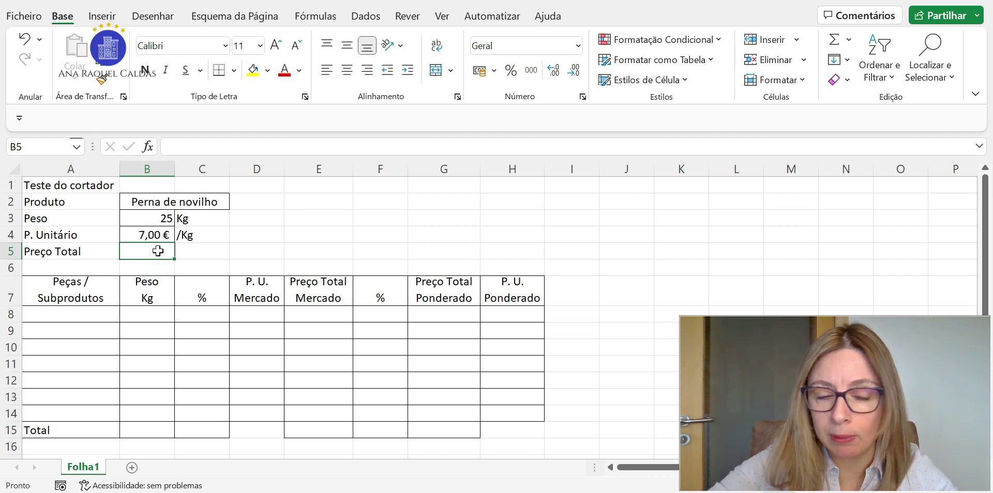
type("=")
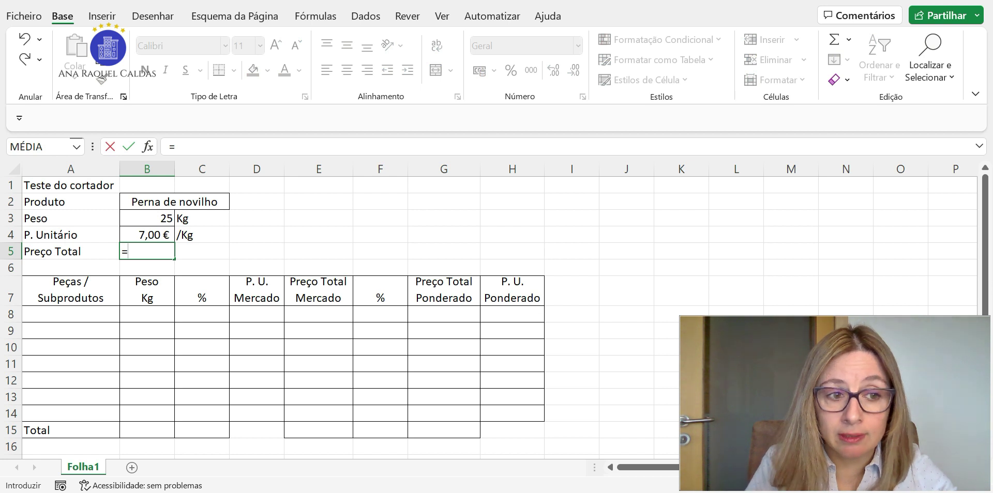
left_click(140, 218)
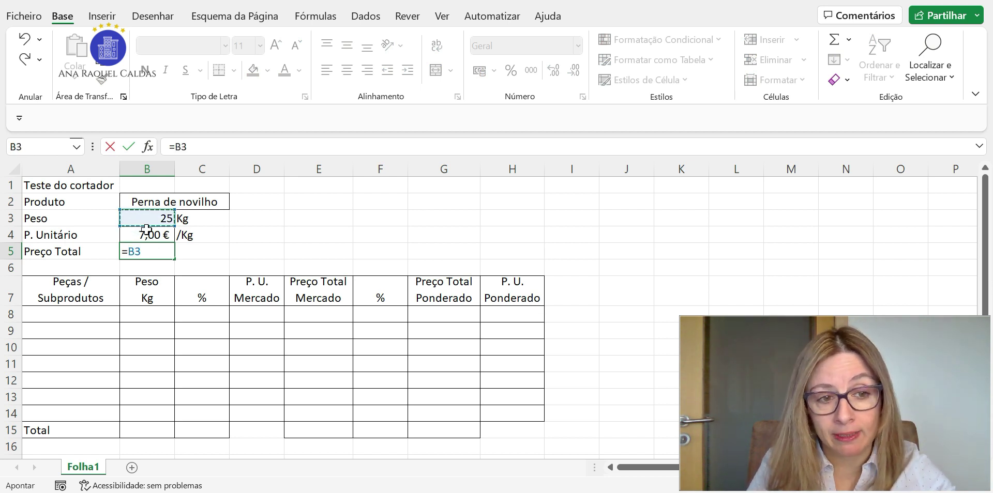
type("*")
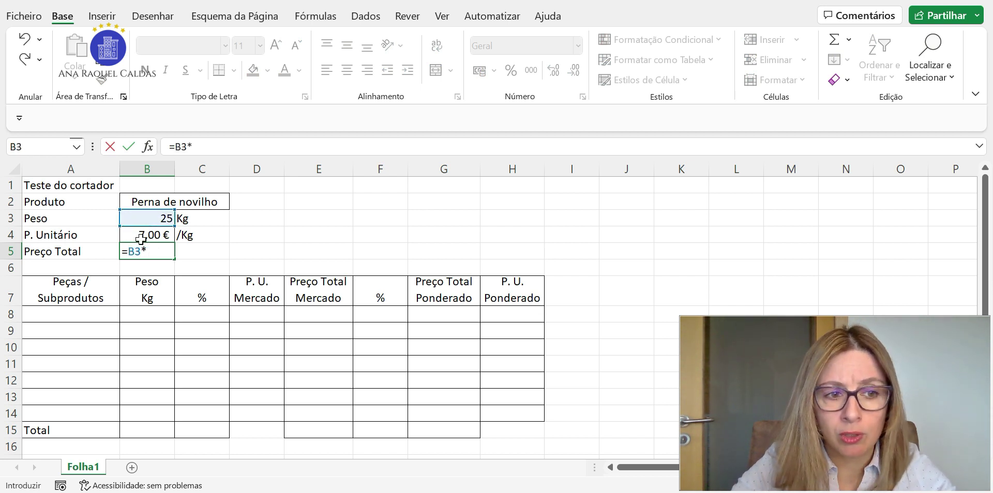
left_click(141, 234)
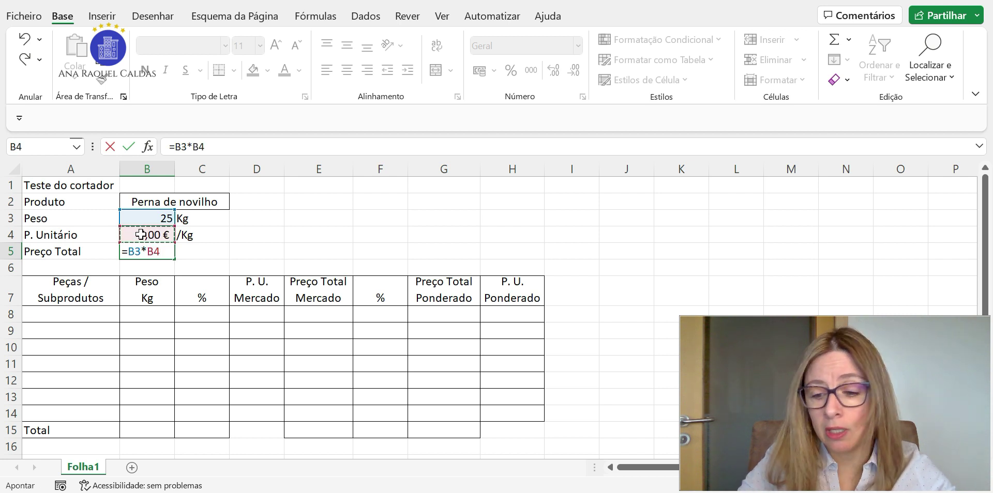
key("Return")
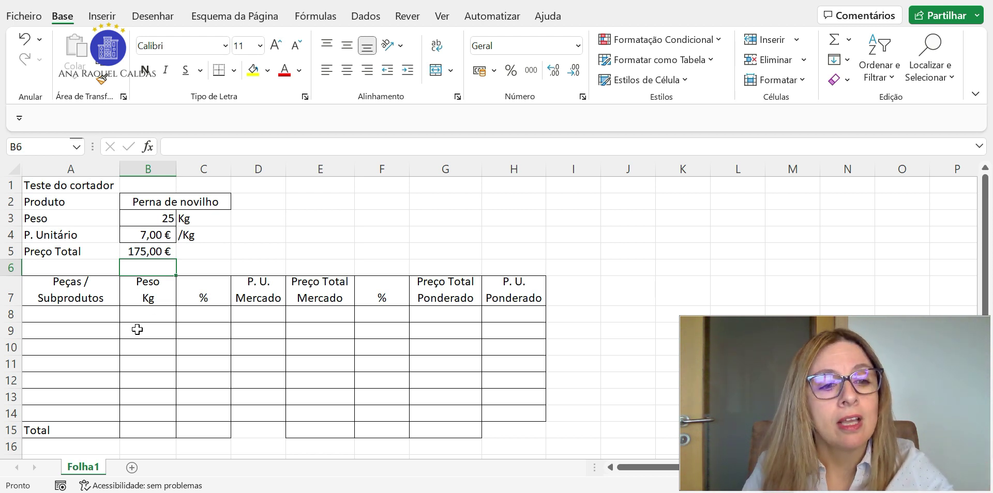
Step: Add the cut "Pojadouro" with a weight of 8 kg in row 8 of the cuts table
left_click(98, 313)
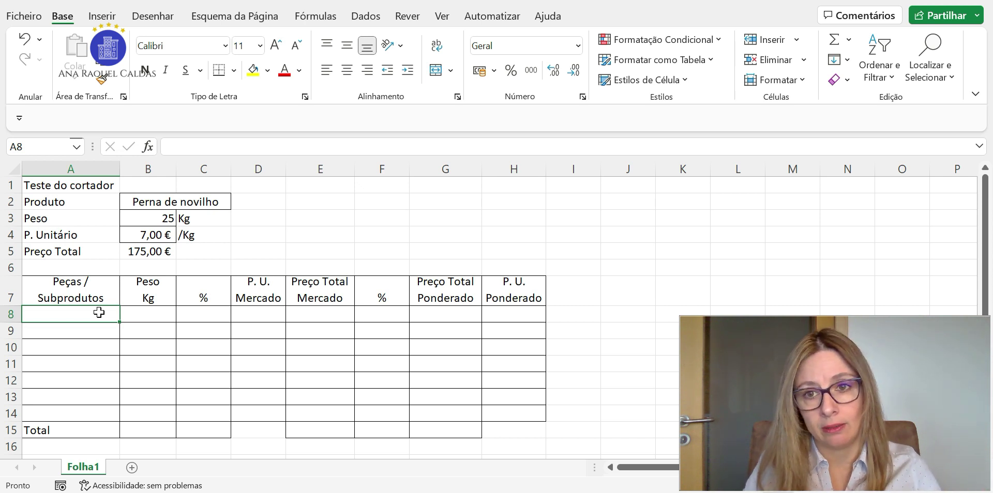
type("Po")
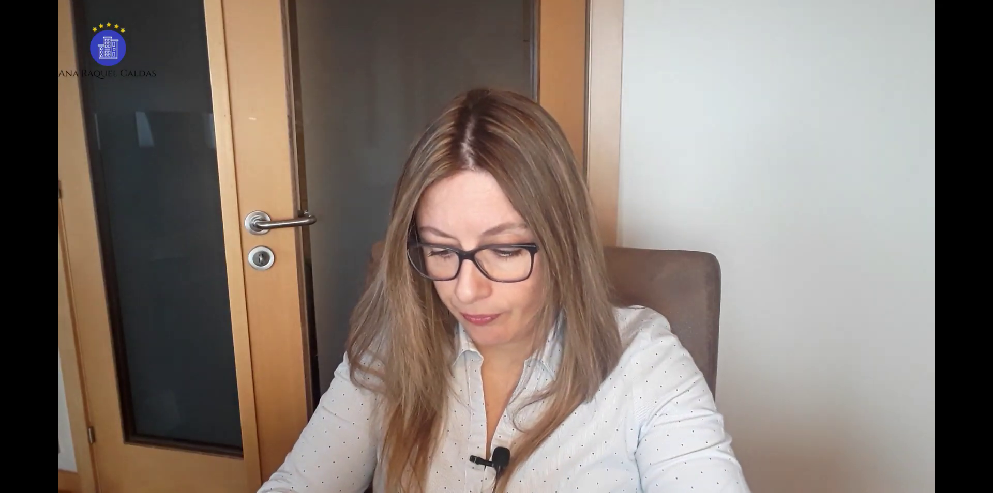
type("jadouro")
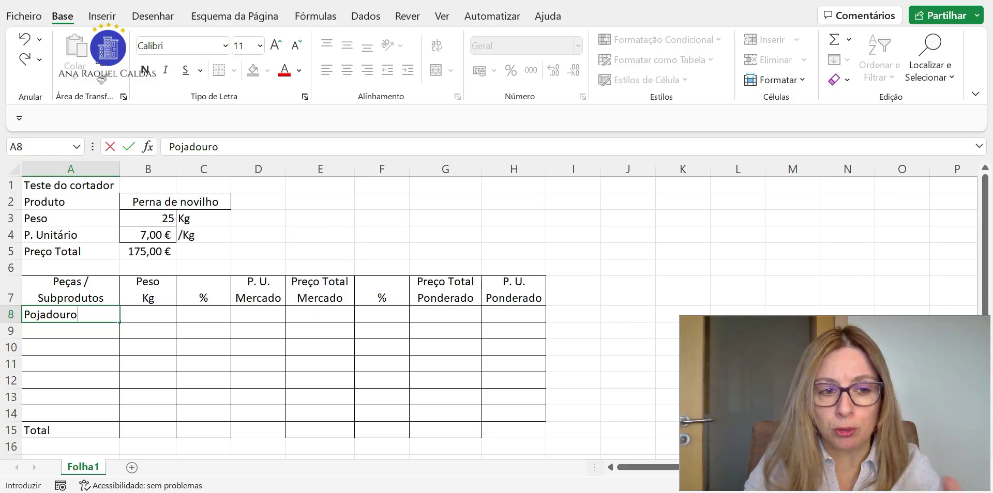
key("Tab")
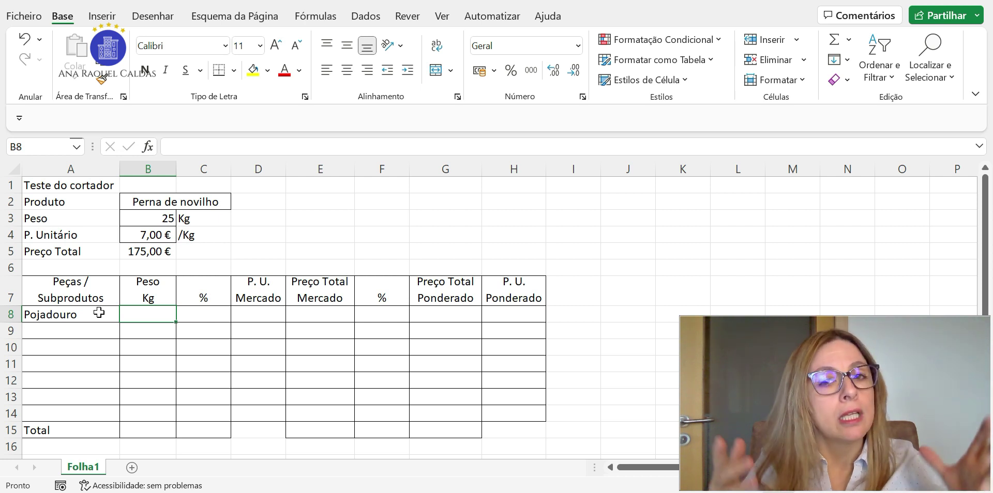
type("8")
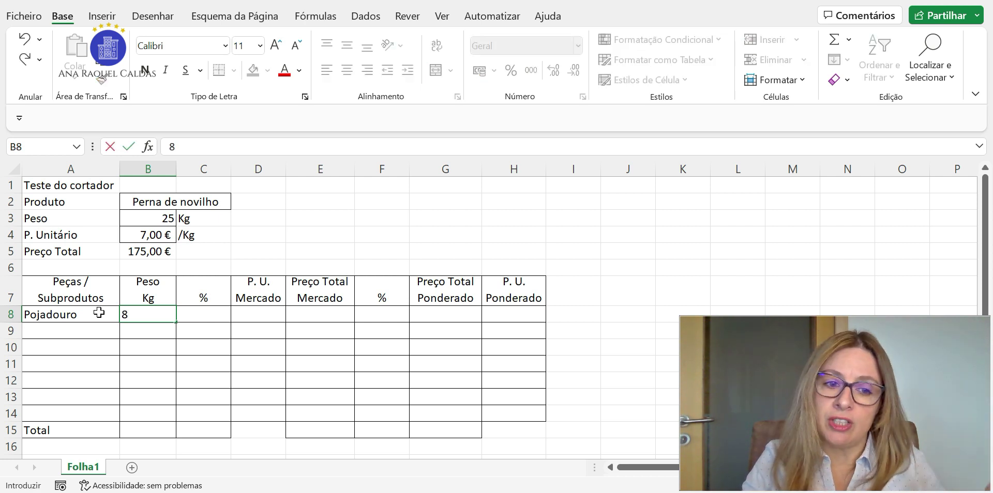
key("Tab")
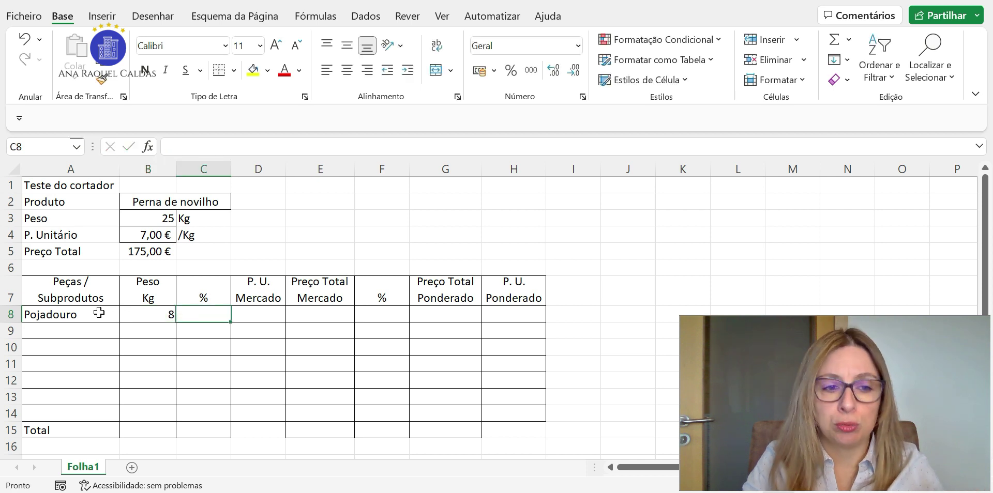
key("Return")
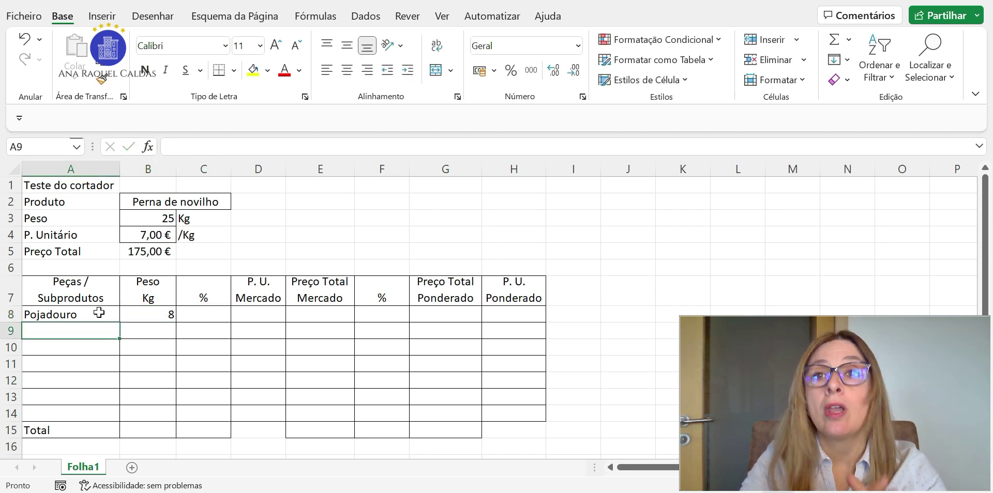
Step: Add the cut "Alcatra" with a weight of 3,5 kg in row 9
type("Alcatra")
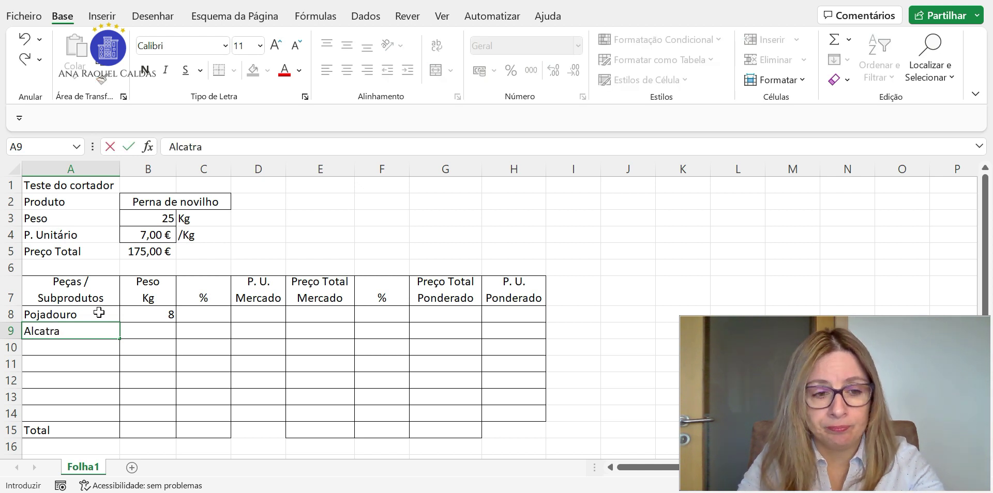
key("Tab")
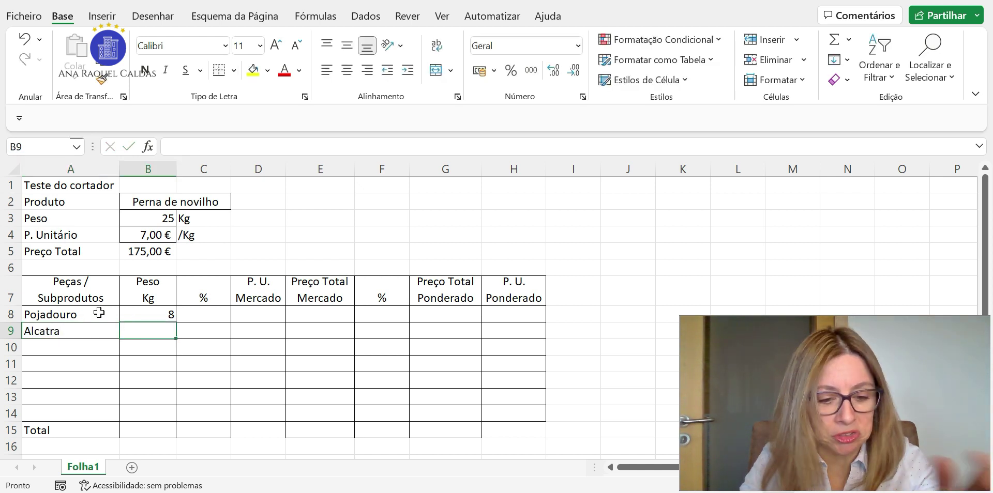
type("3,5")
key("Return")
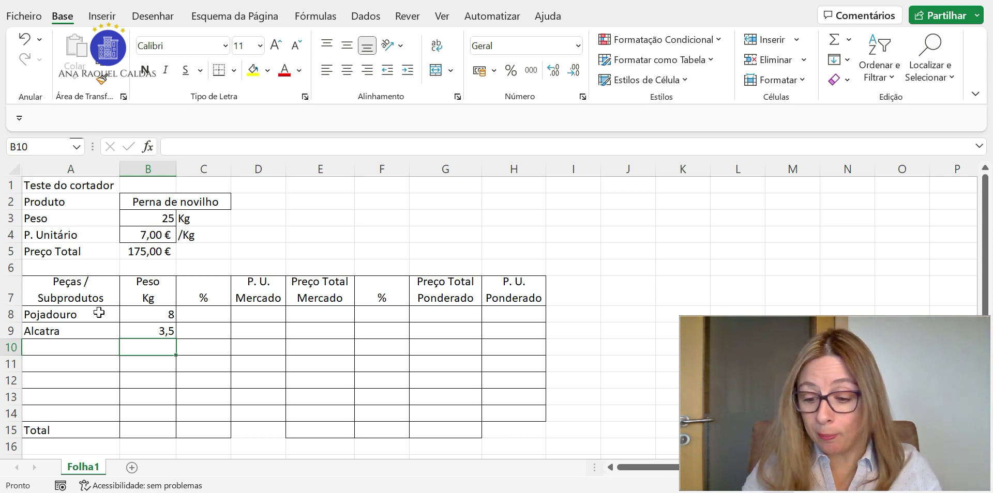
Step: Add the cut "Ganso" with a weight of 6 kg in row 10
key("Left")
type("Ganso")
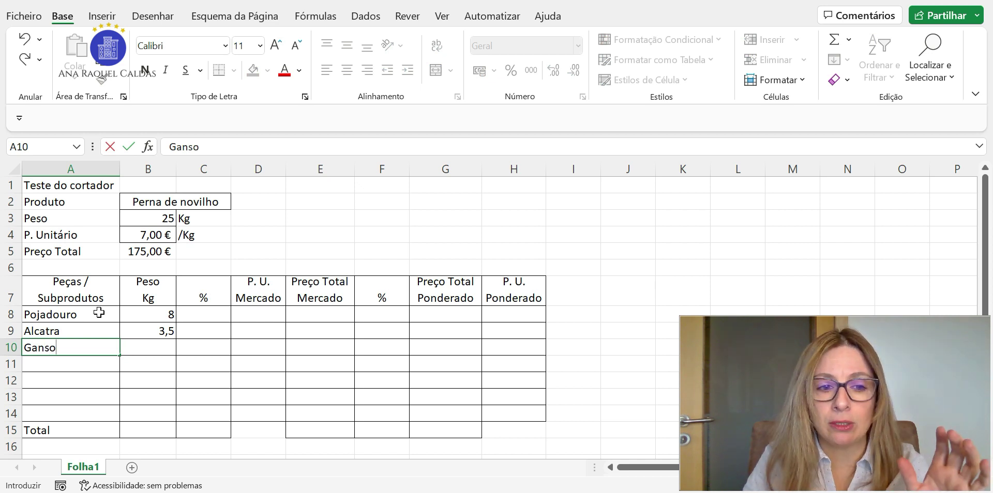
key("Tab")
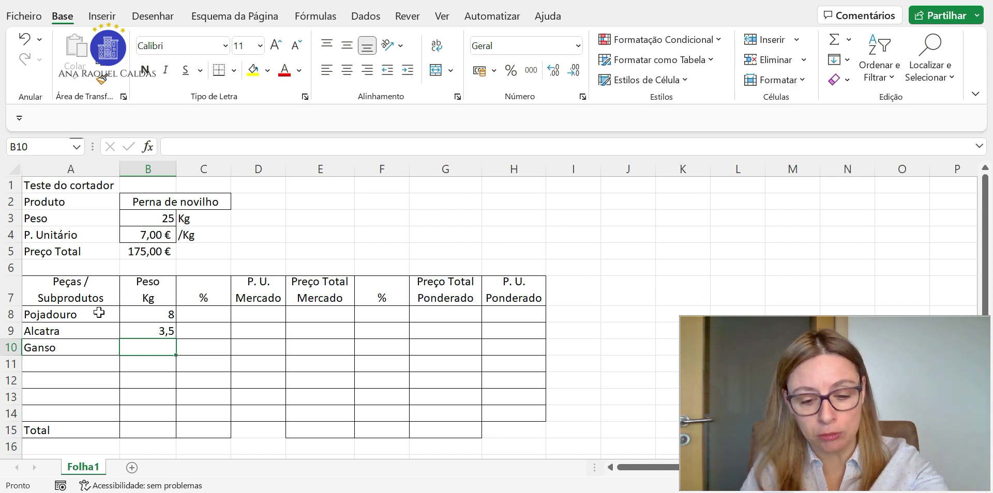
type("6k")
key("BackSpace")
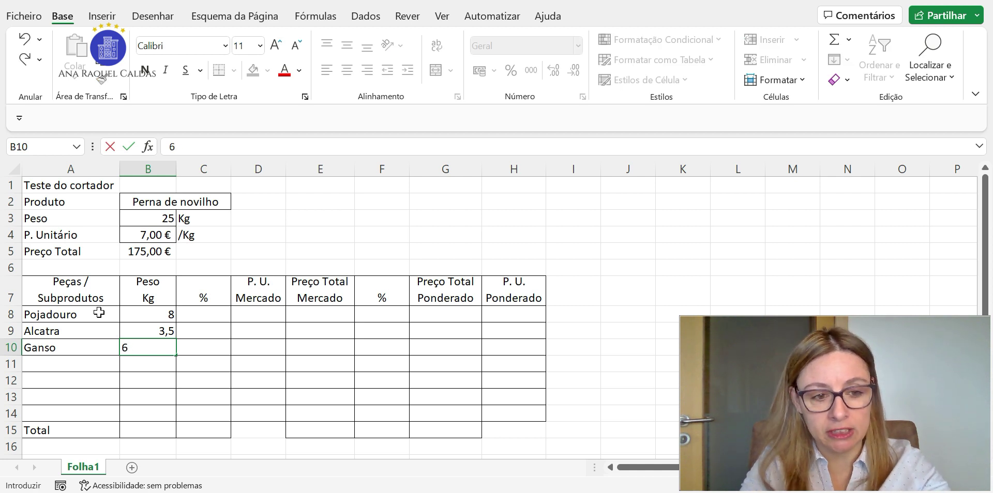
key("Return")
Step: Add the cut "Rabadilha" with a weight of 2,5 kg in row 11
key("Left")
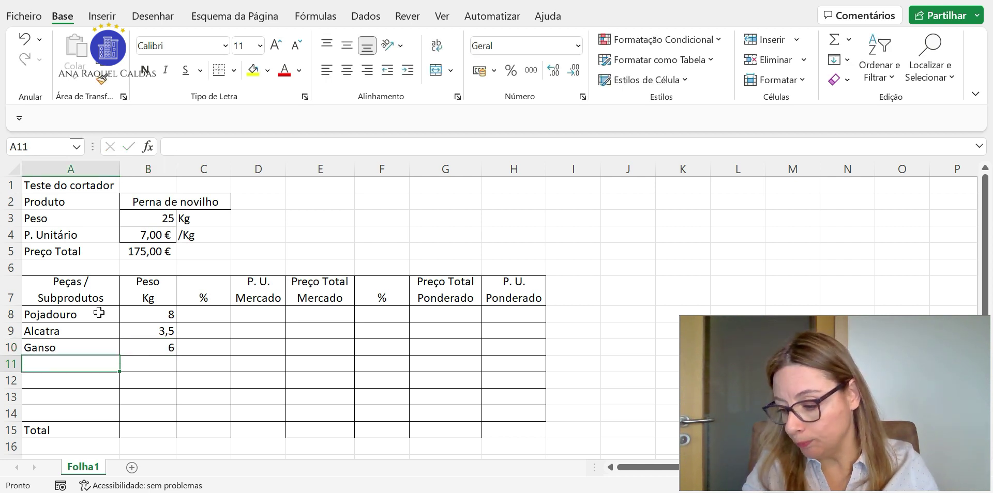
type("Os")
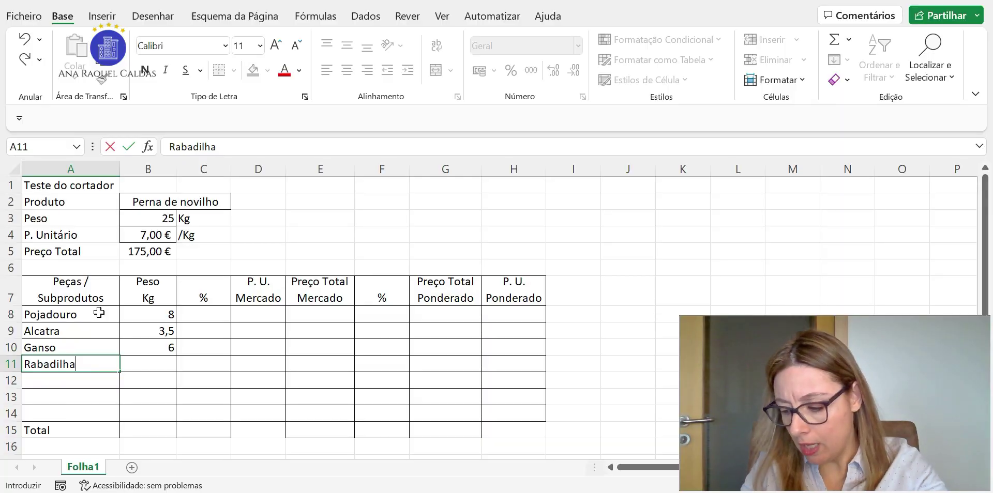
key("Tab")
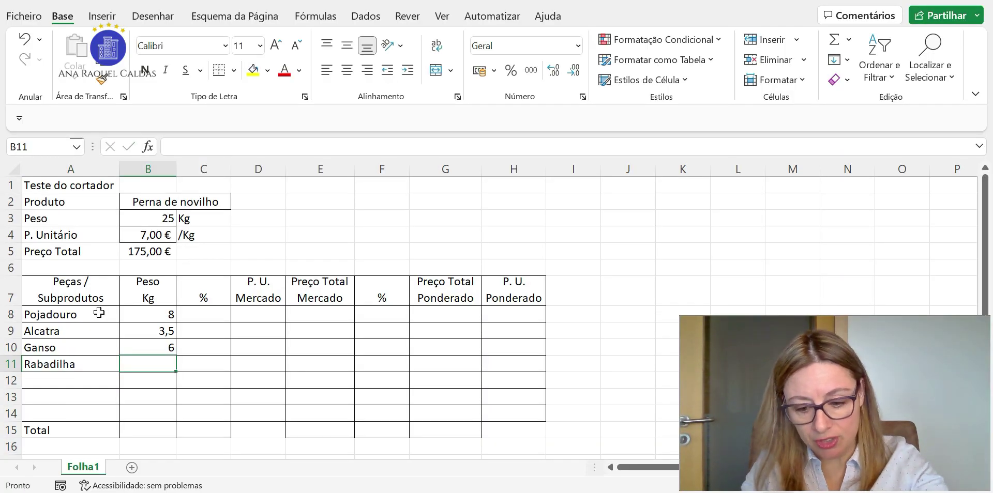
type("2,5")
key("Return")
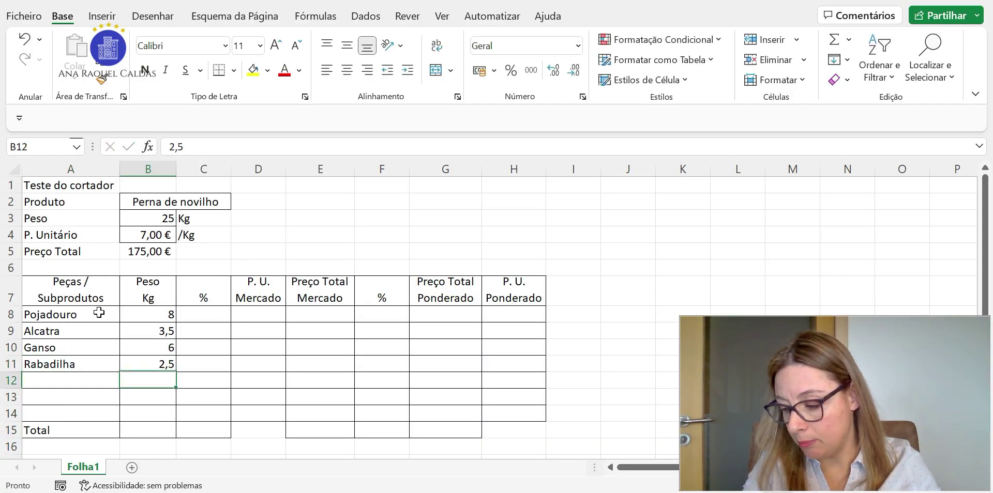
Step: Add the cut "Chambão" with a weight of 1 kg in row 12 of the cuts table
key("Left")
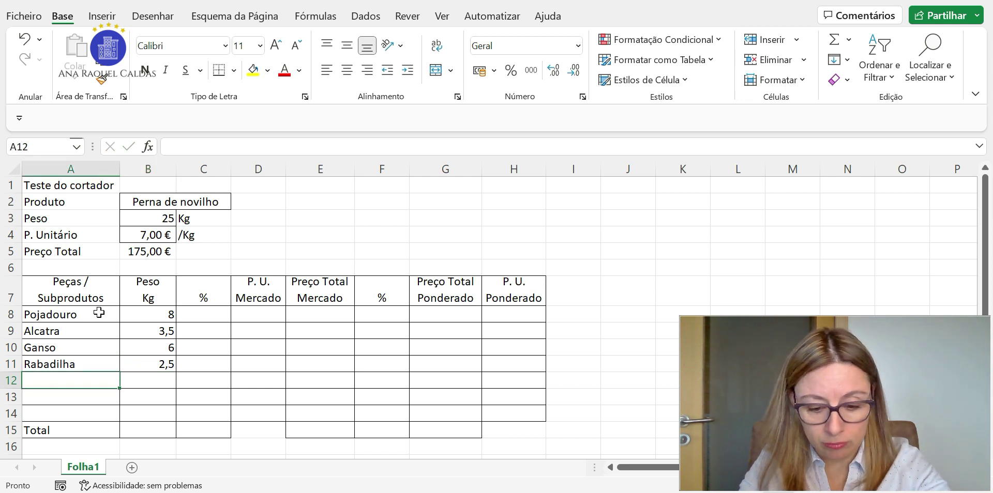
type("C")
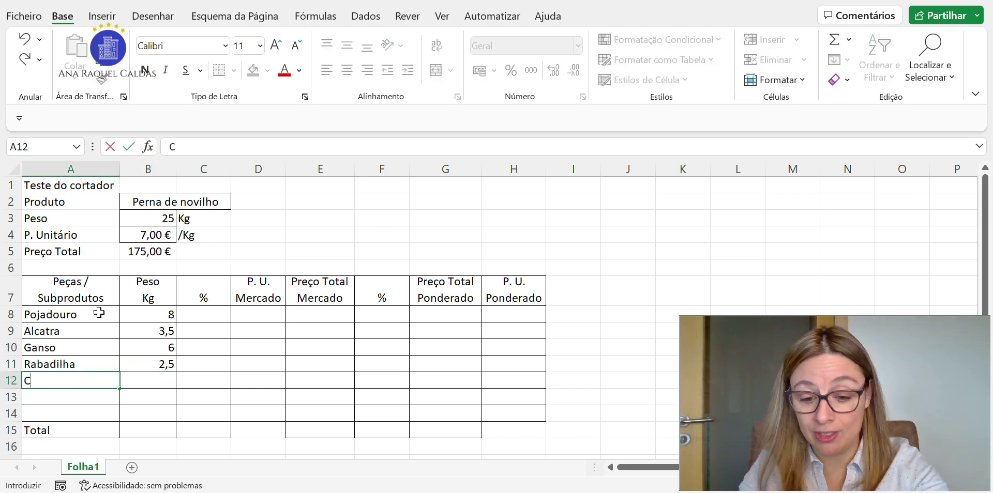
type("hambão")
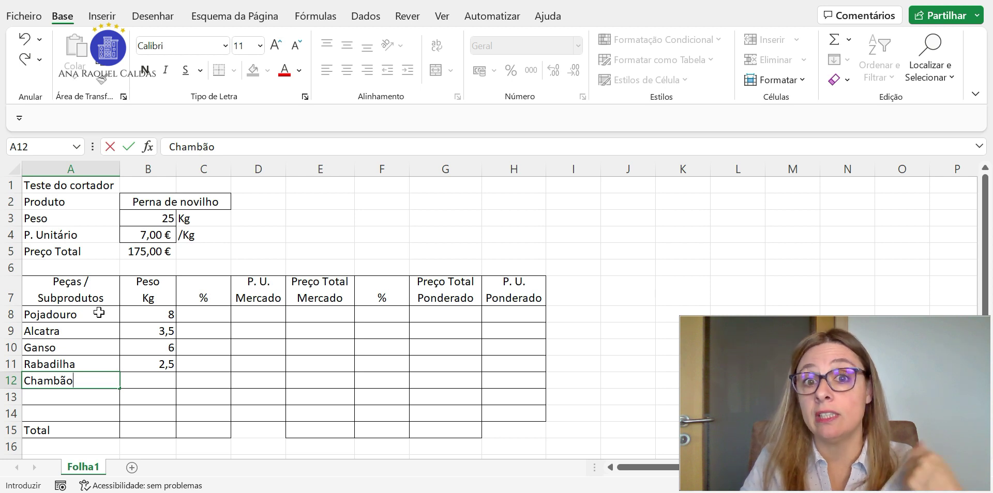
key("Tab")
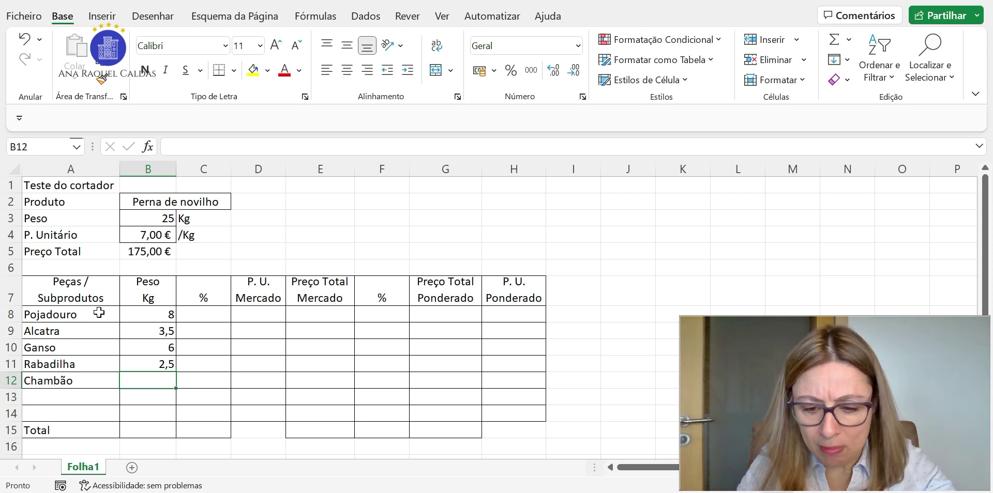
type("1")
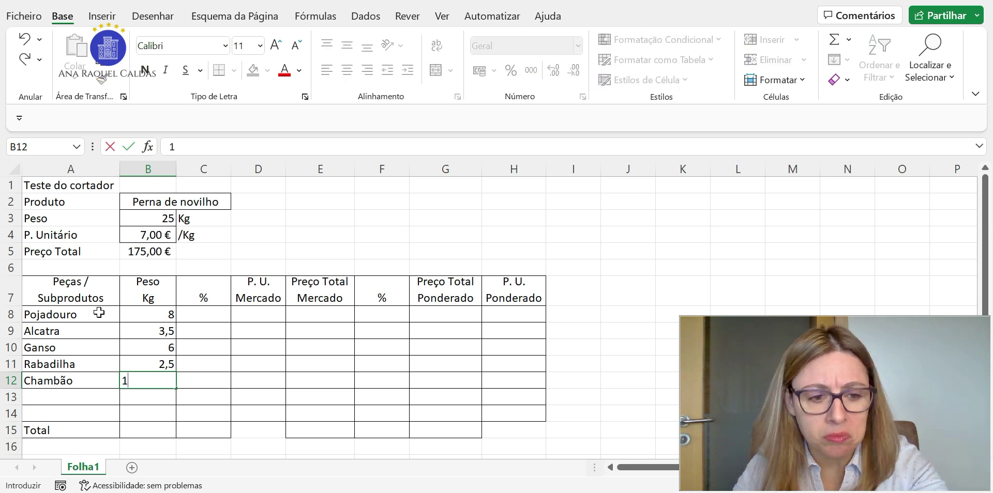
key("Return")
Step: Add the by-product "Ossos" with a weight of 3 kg in row 13
key("Left")
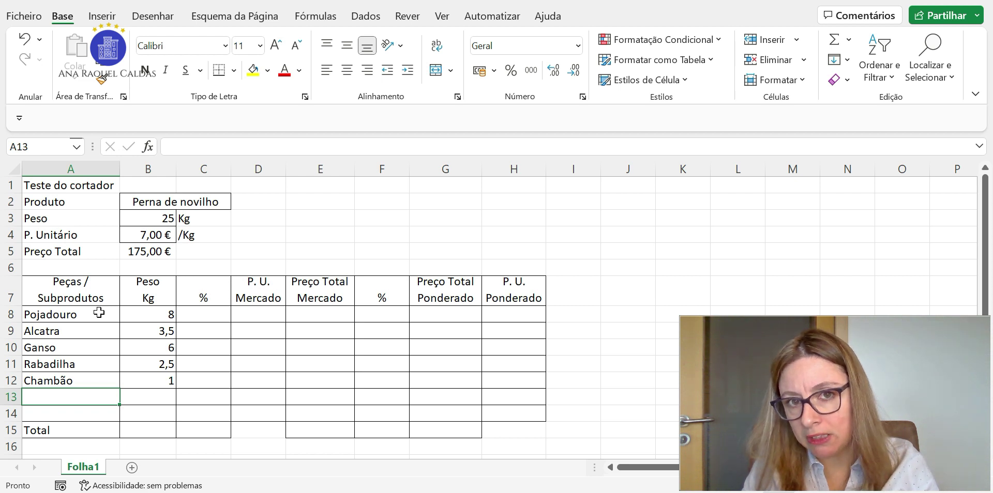
type("Os")
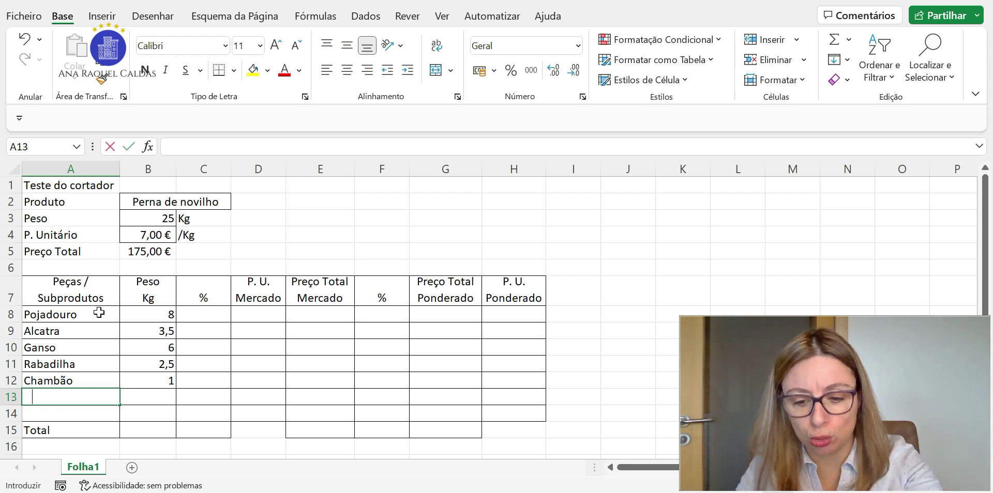
type("sos")
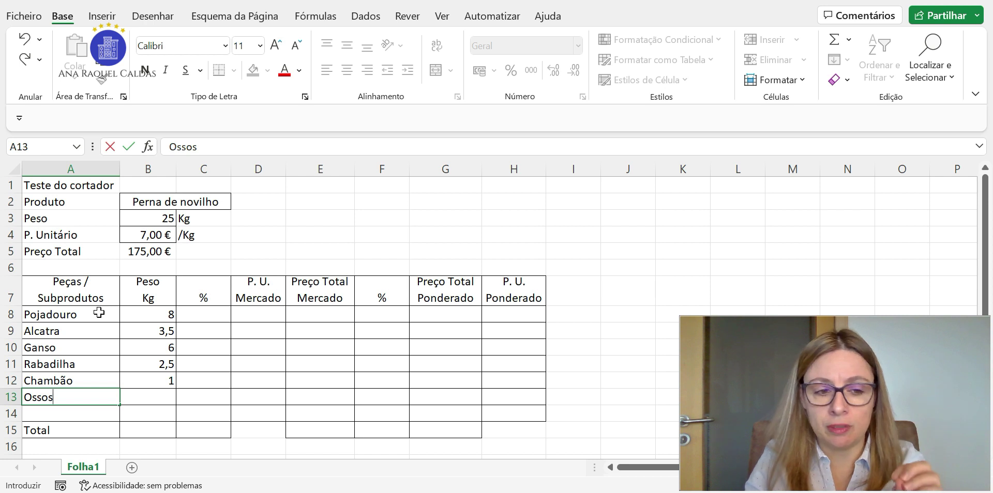
key("Tab")
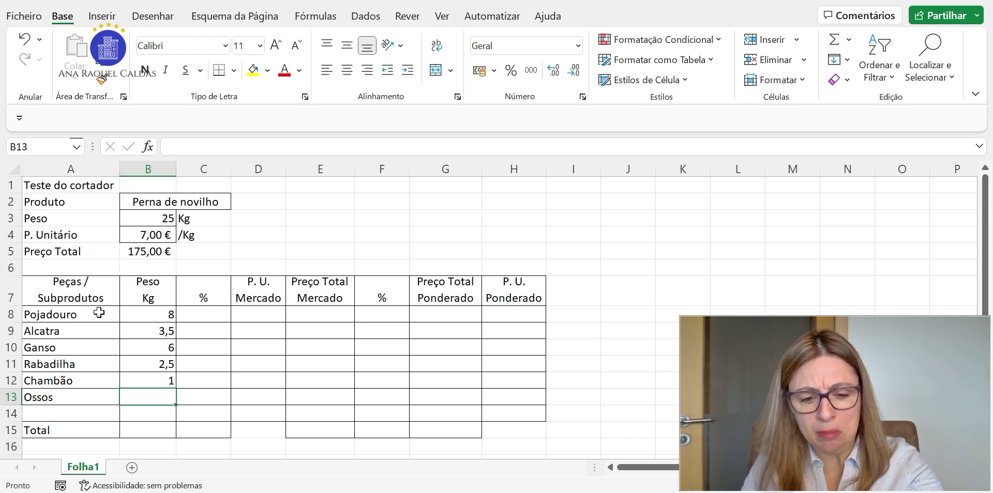
type("3")
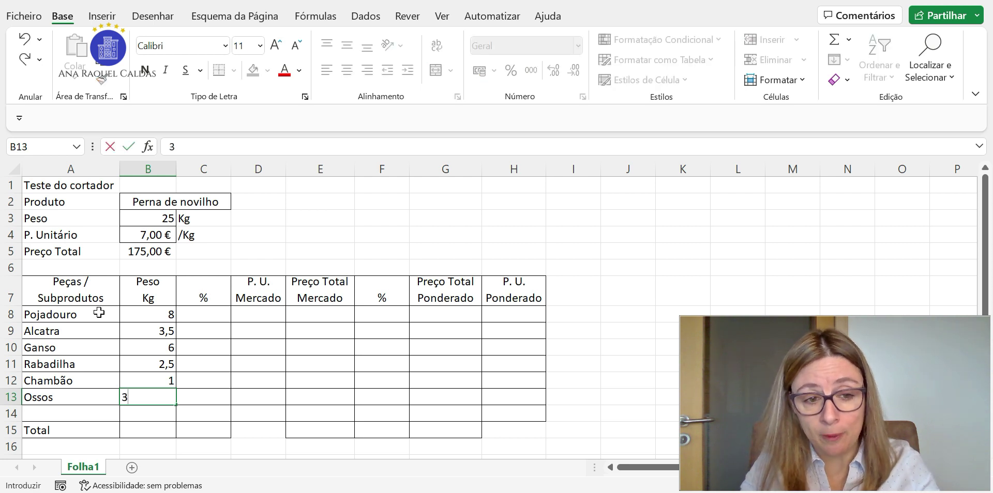
key("Return")
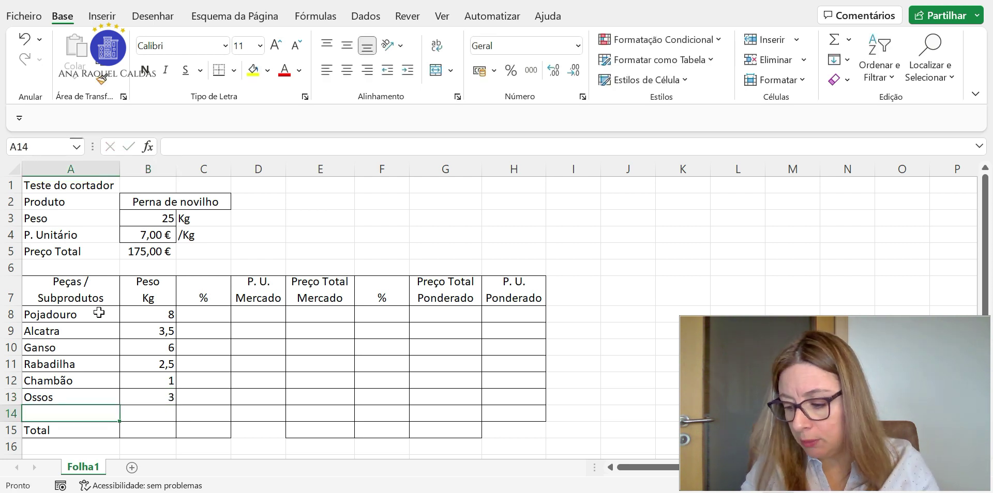
Step: Add the by-product "Dsperdícios" with a weight of 1 kg in row 14
type("DE")
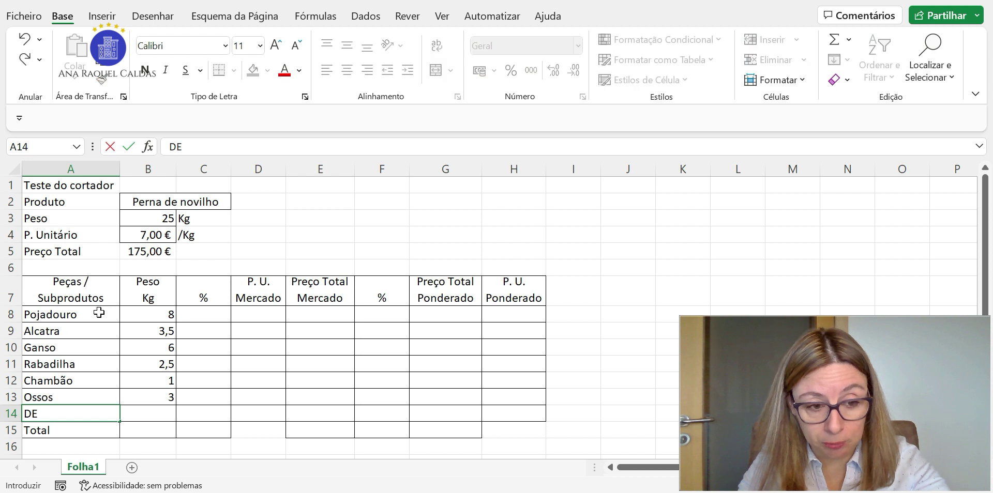
key("BackSpace")
type("sper")
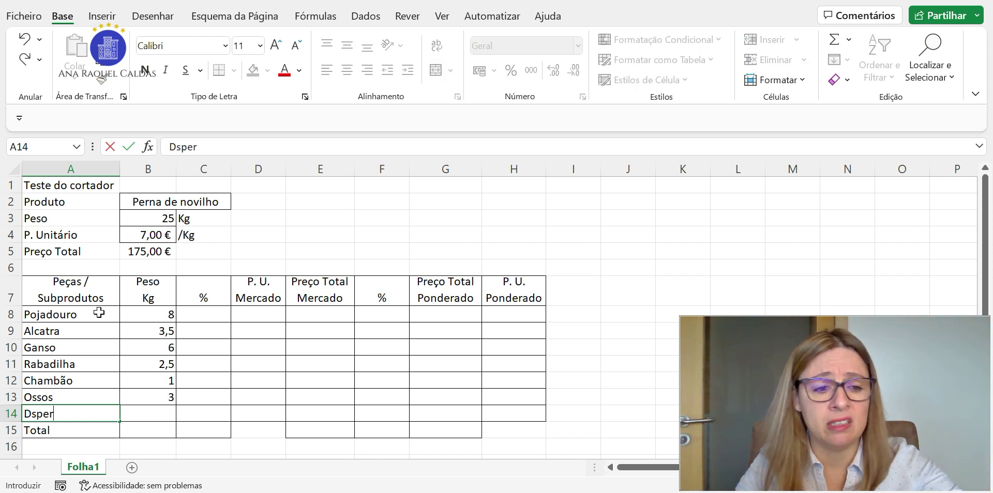
type("dícios")
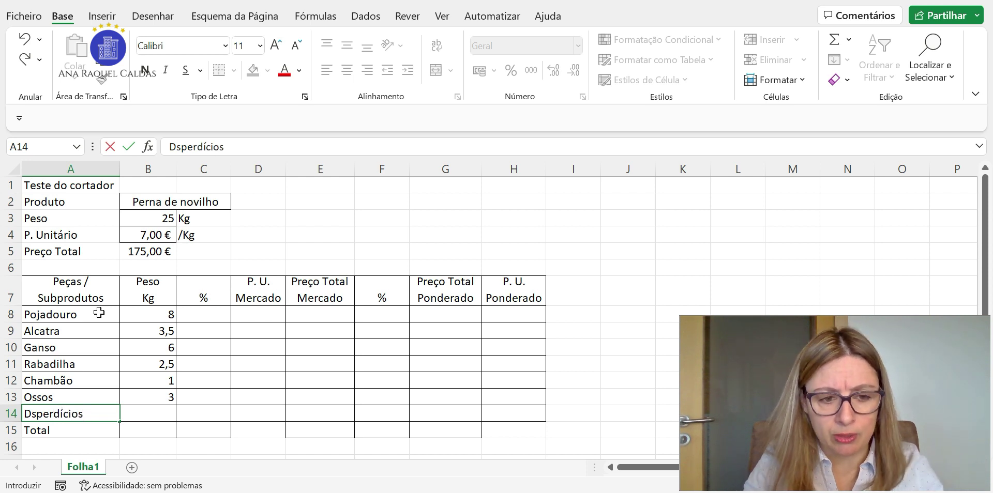
key("Tab")
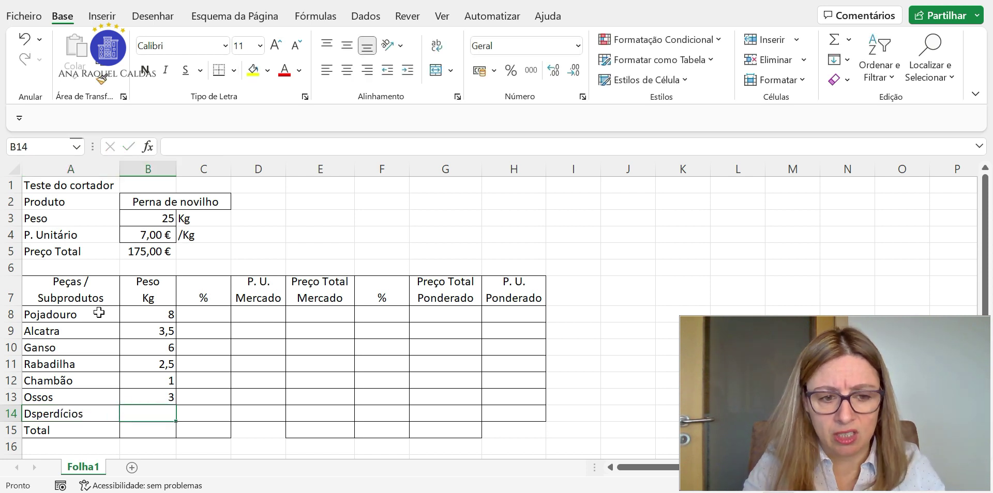
type("1")
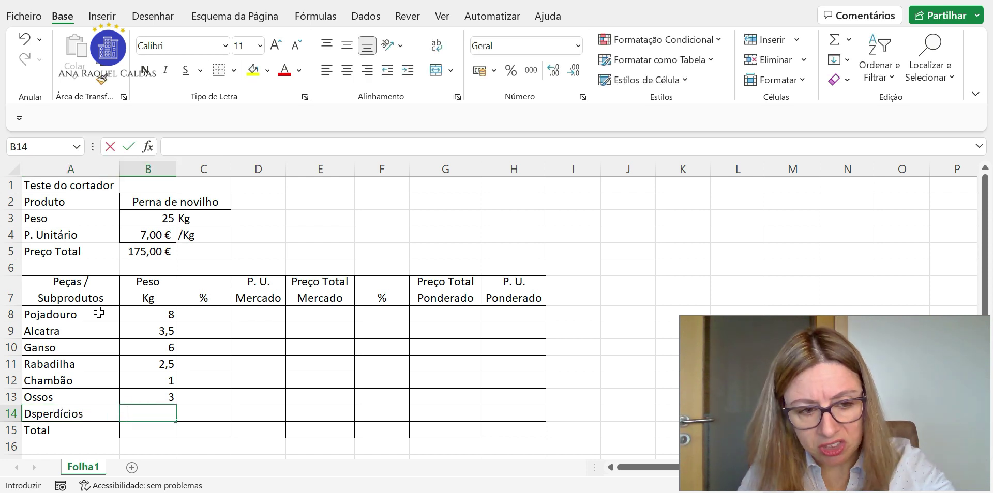
key("Return")
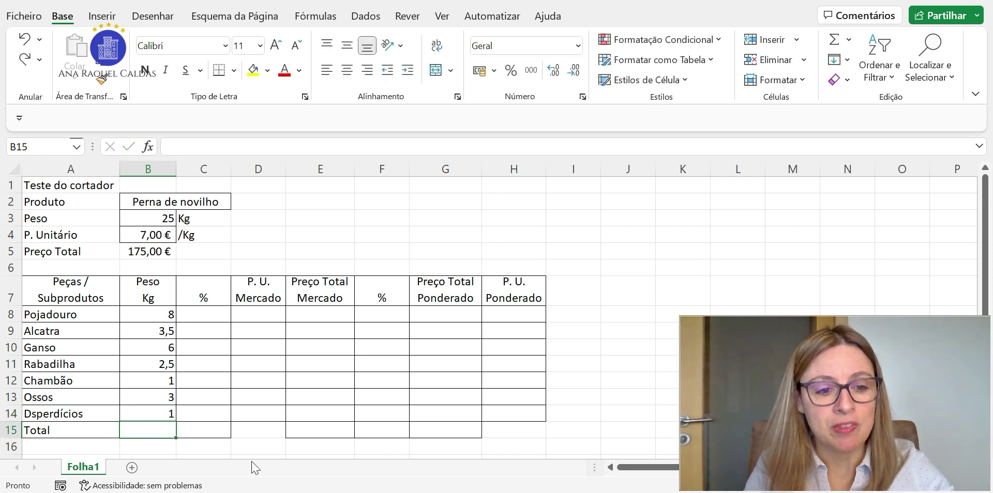
Step: Sum the cut weights in the Total row at B15 and enter 100% as the total percentage in C15
left_click(834, 39)
key("Return")
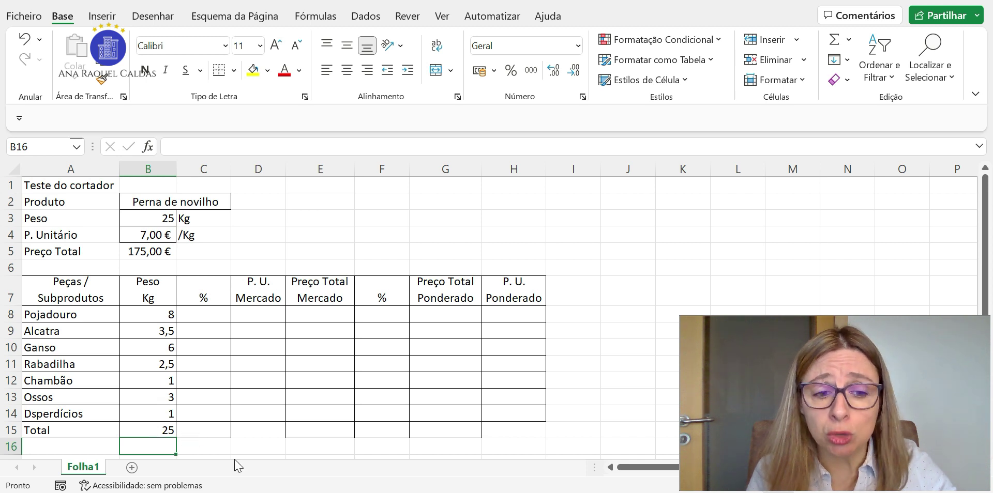
left_click(212, 435)
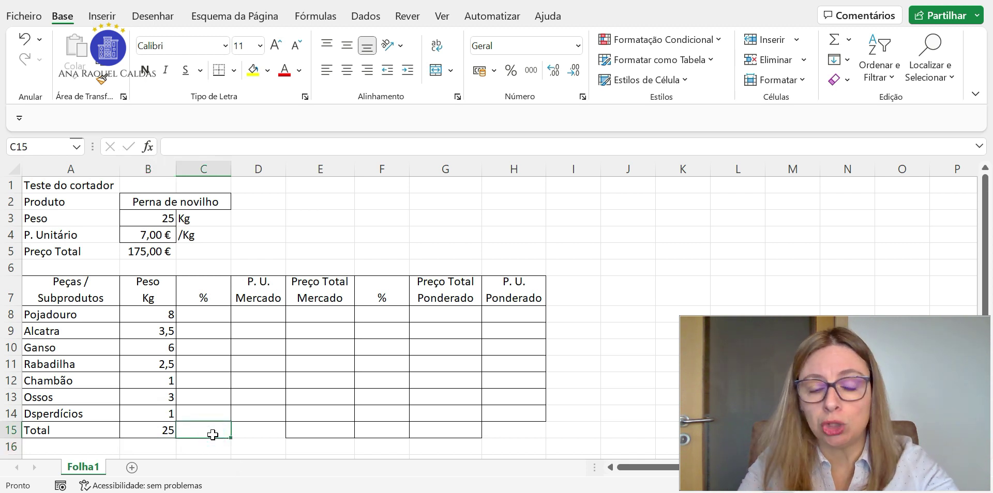
type("100")
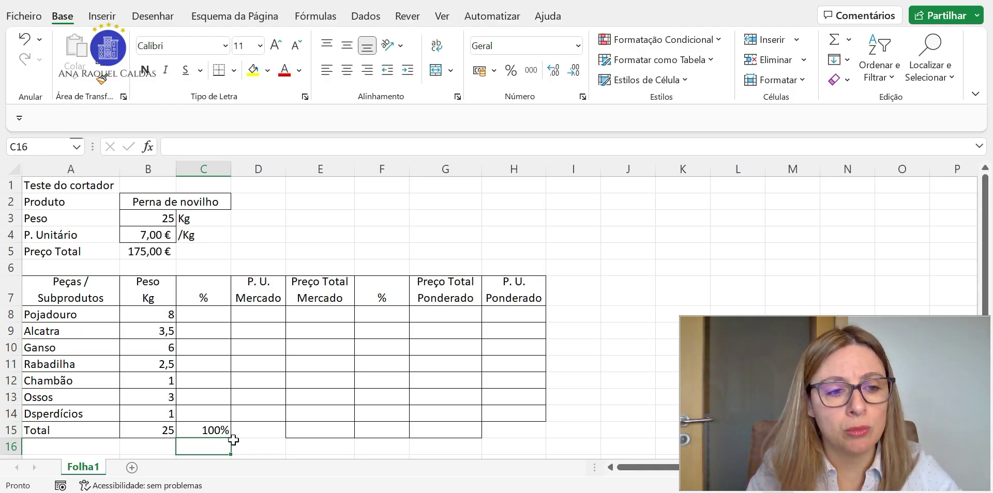
Step: Calculate Pojadouro's share of the total weight in C8 with =B8/B15 and format it as a percentage
left_click(203, 317)
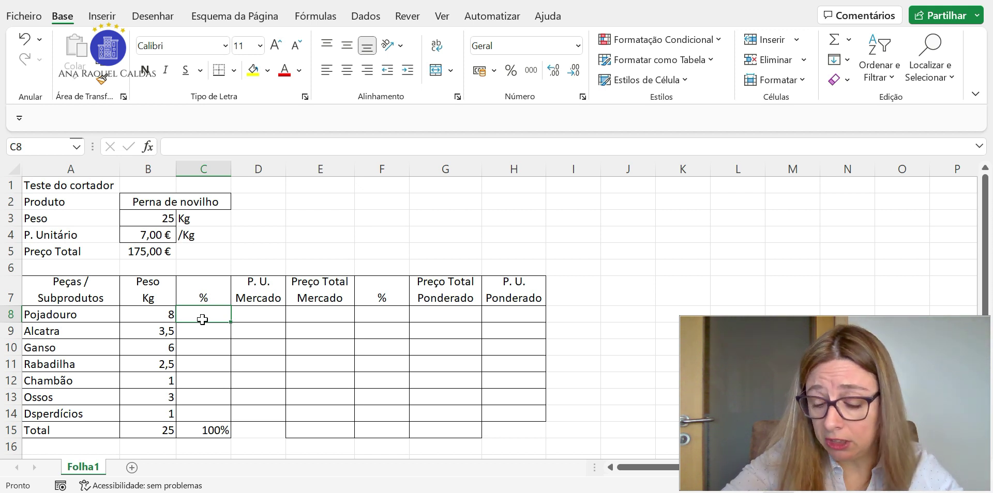
type("=")
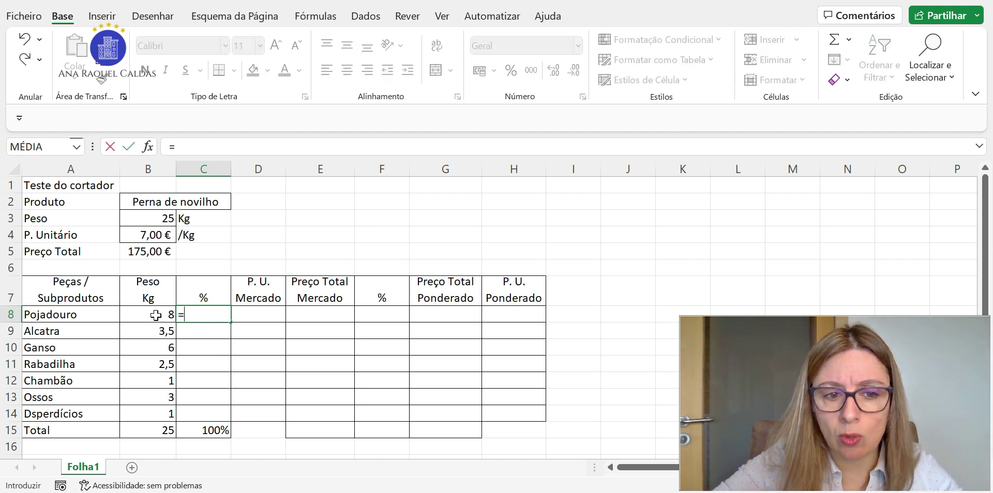
left_click(156, 316)
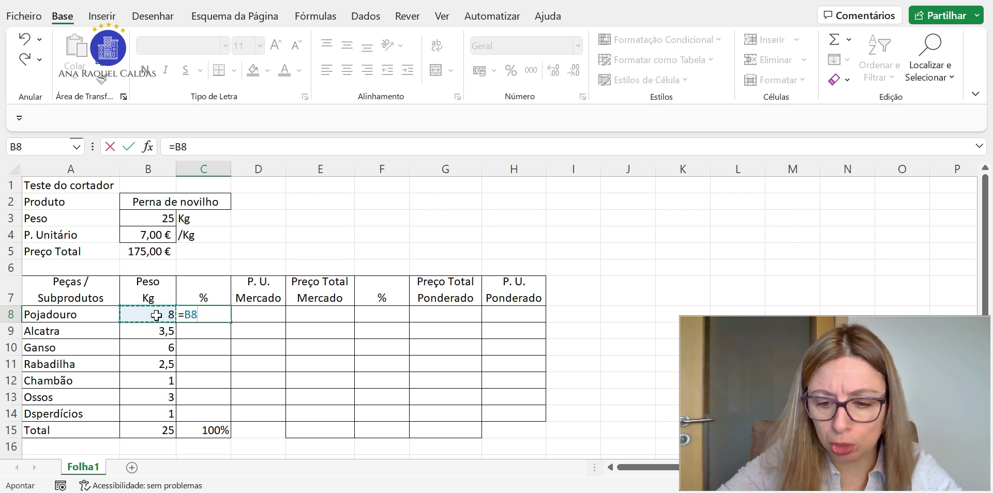
type("/")
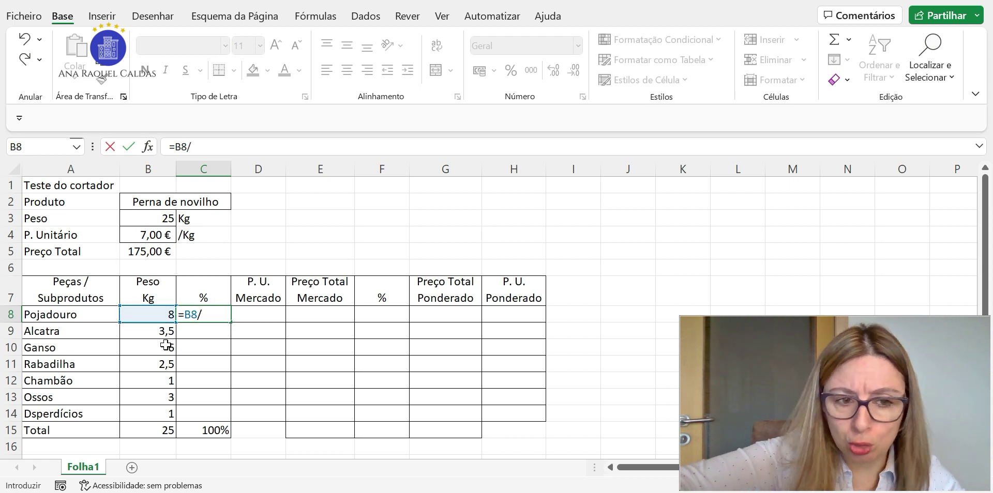
left_click(155, 431)
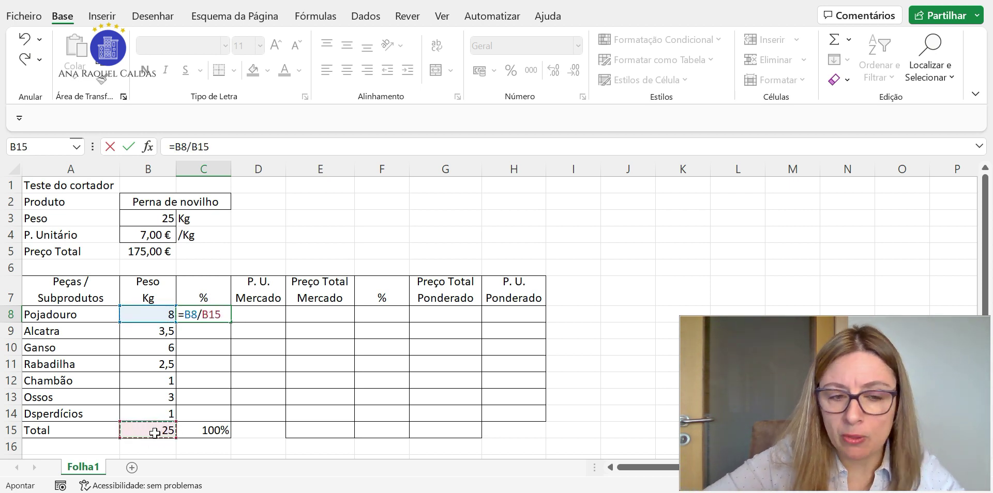
key("Return")
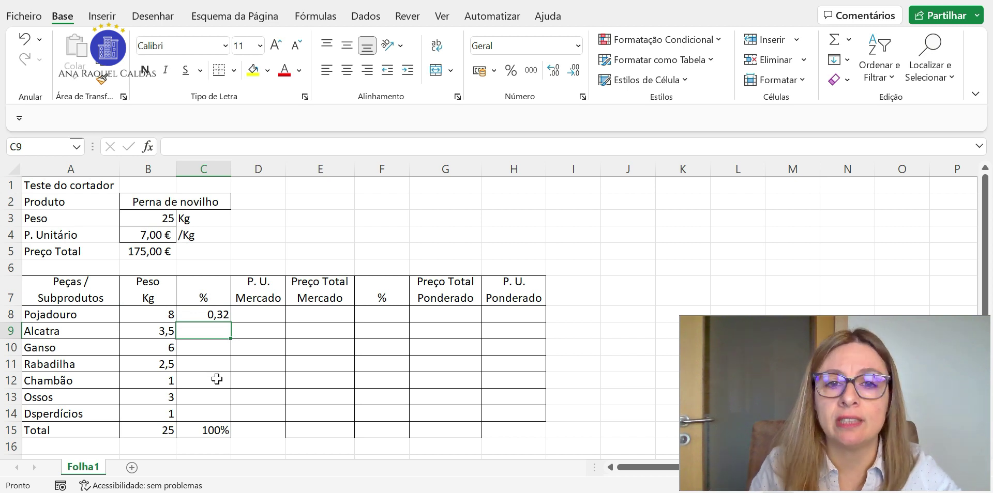
left_click(202, 317)
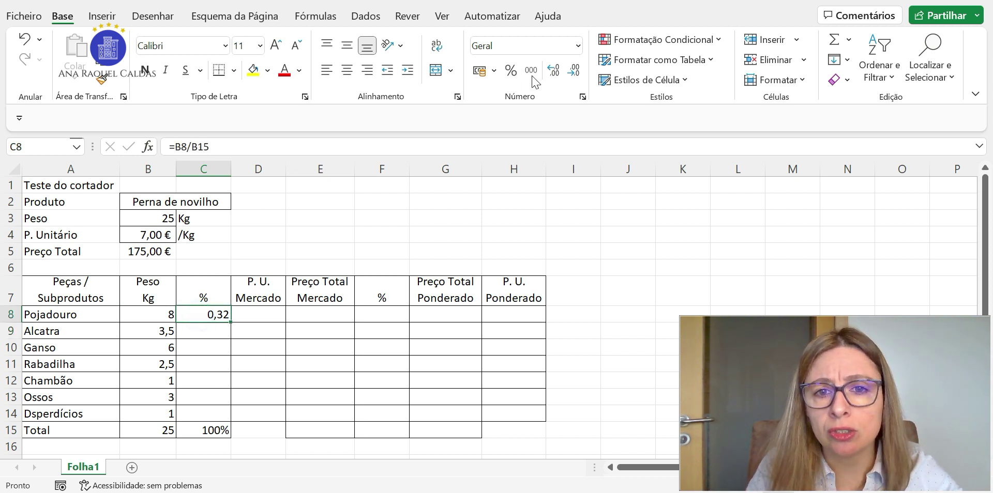
left_click(511, 70)
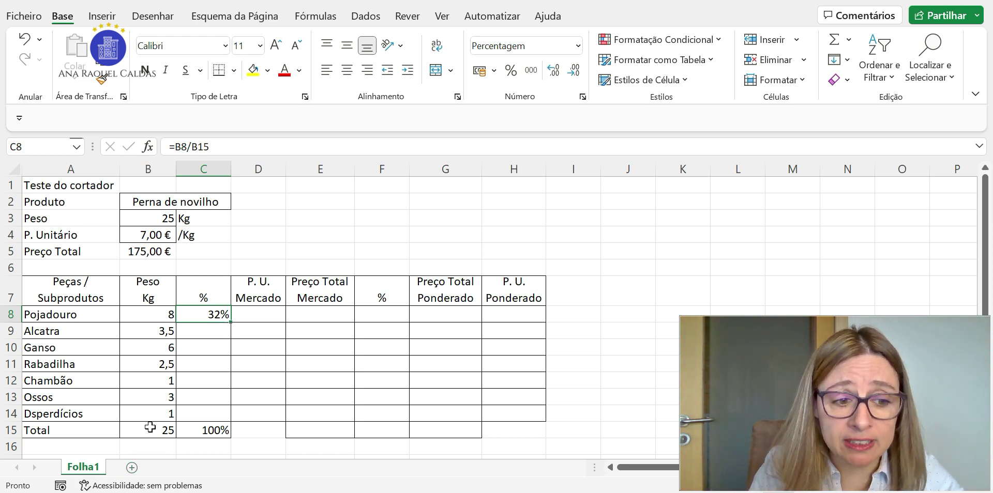
Step: Make the total weight reference absolute in C8 so the formula reads =B8/$B$15
left_click(194, 147)
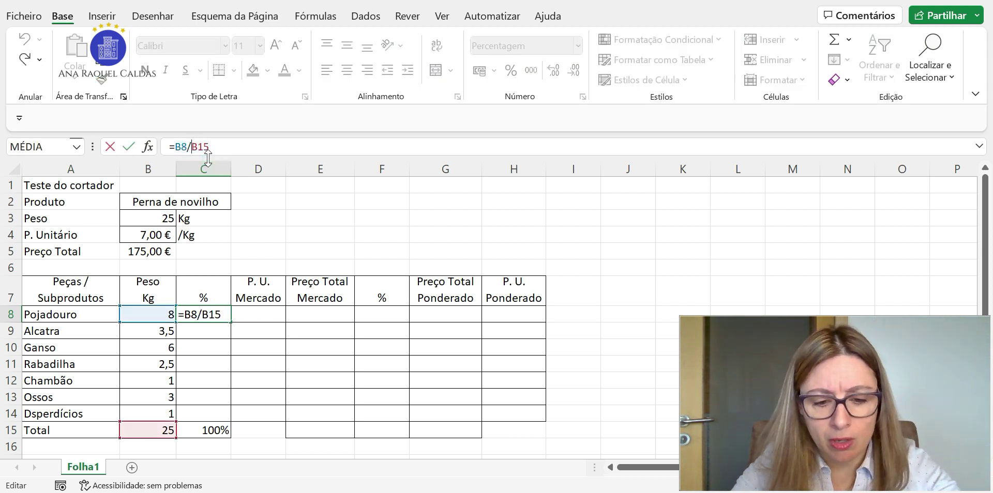
type("$")
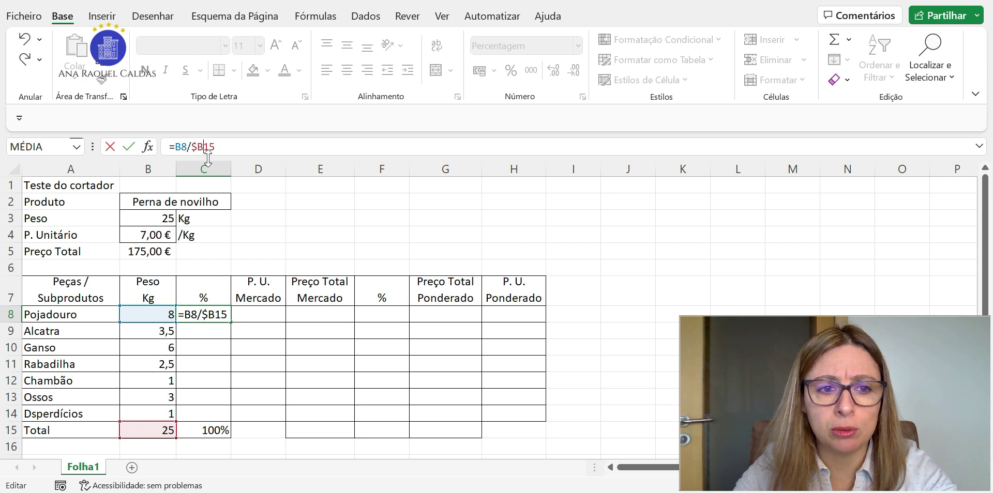
key("Right")
type("$")
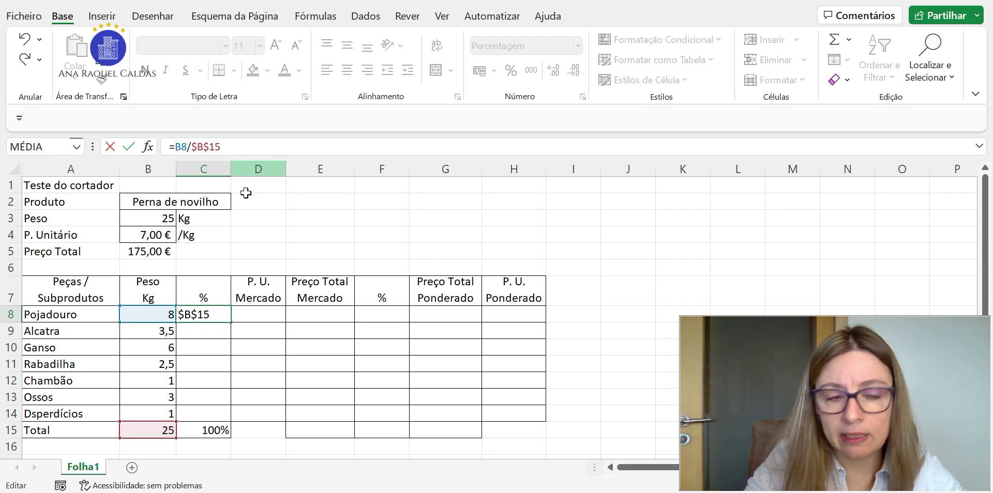
key("Return")
Step: Copy the weight percentage formula from C8 down to C14 for the remaining cuts and by-products
left_click(215, 312)
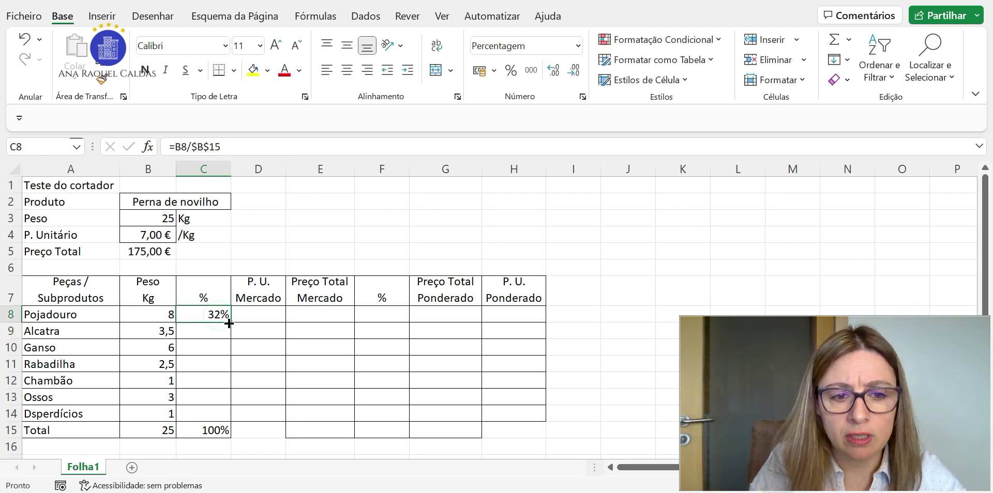
left_click_drag(230, 325, 223, 416)
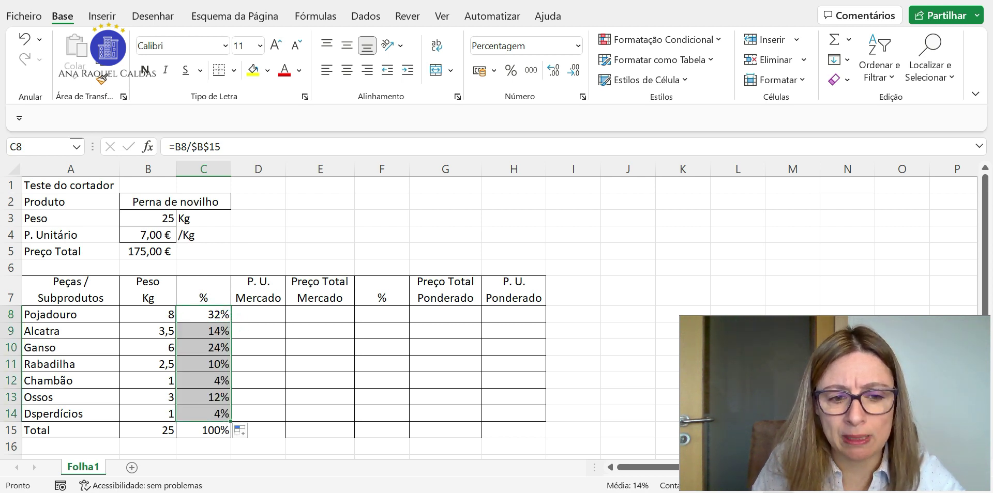
left_click(199, 437)
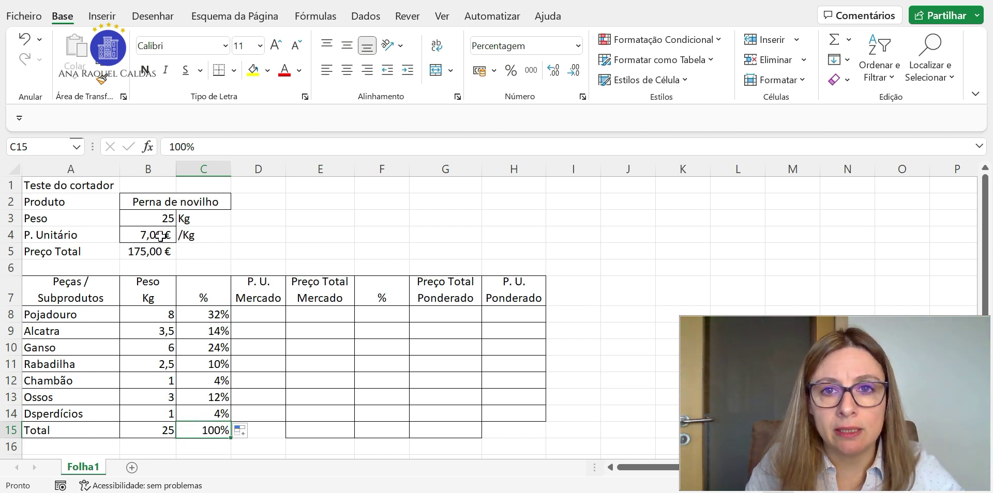
Step: Enter market unit prices of 12 for Pojadouro and 14 for Alcatra, and format D8:D14 as euro accounting values
left_click(247, 316)
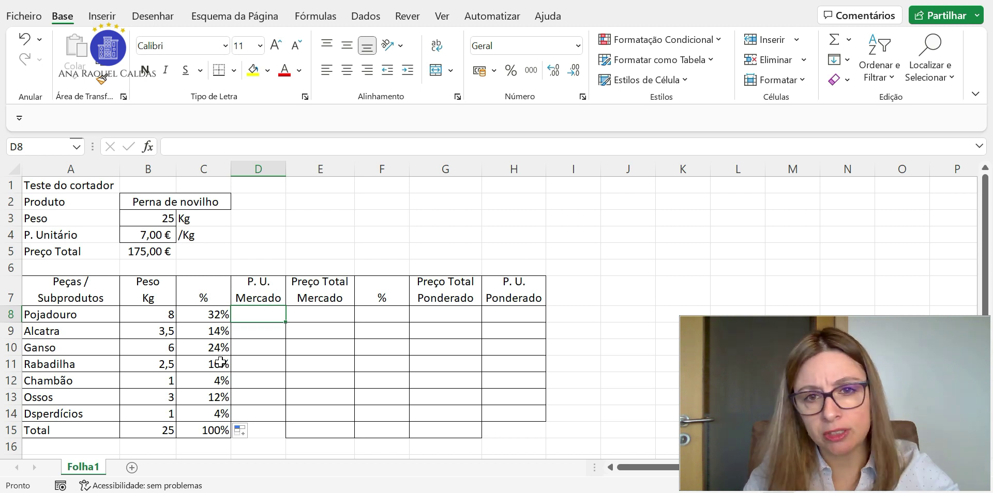
type("12")
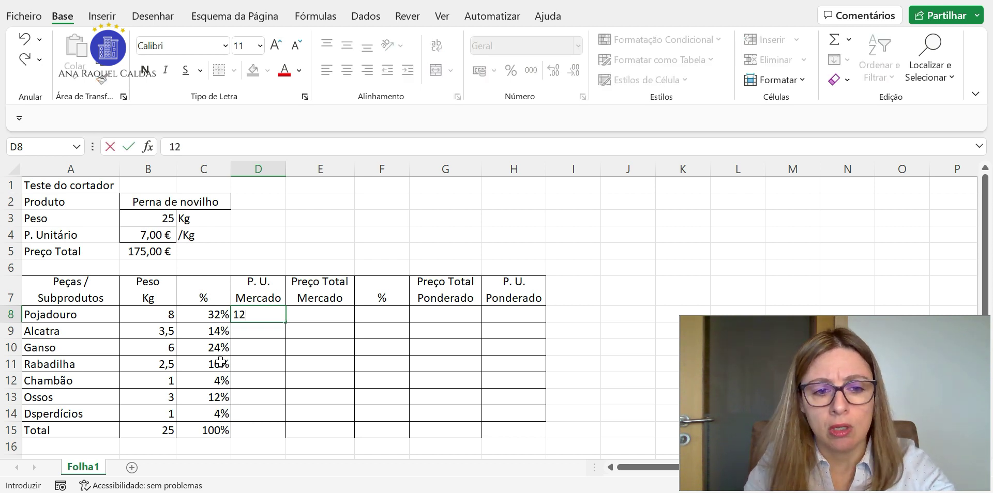
key("Return")
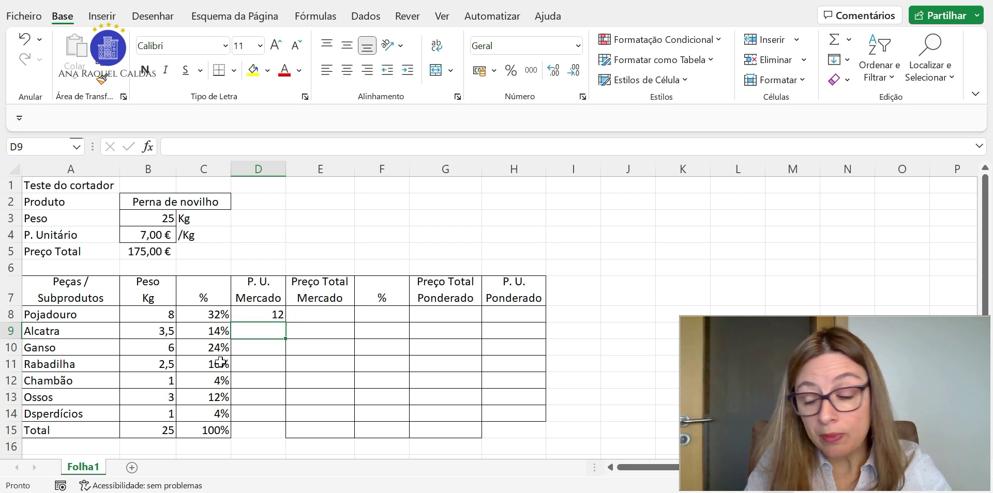
type("14")
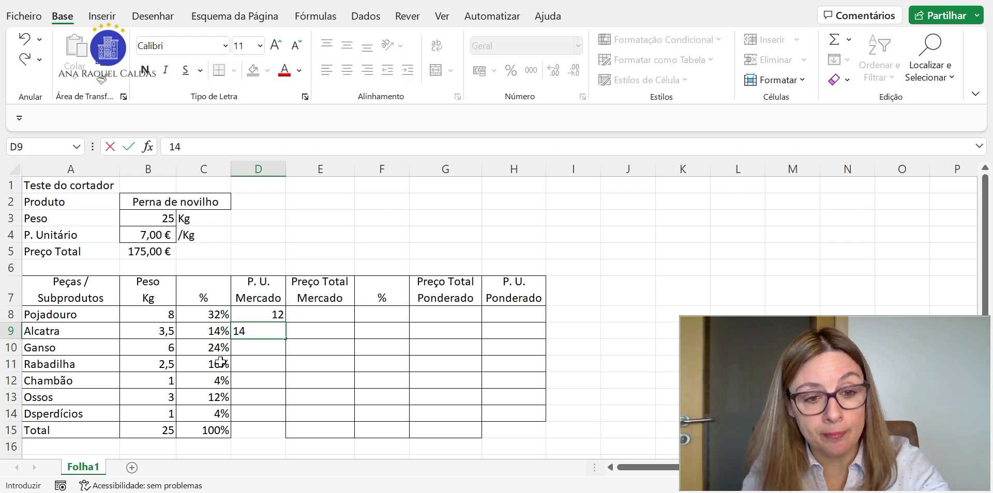
key("Return")
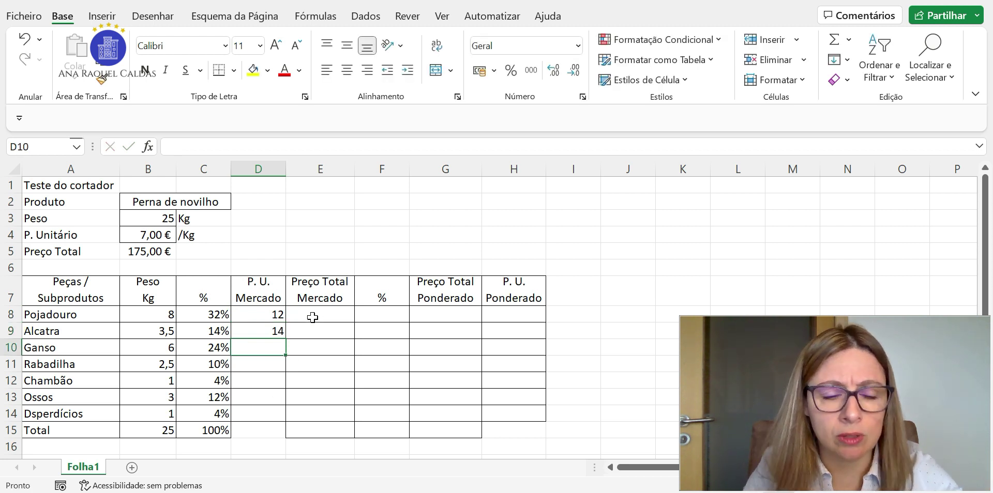
left_click_drag(270, 315, 254, 414)
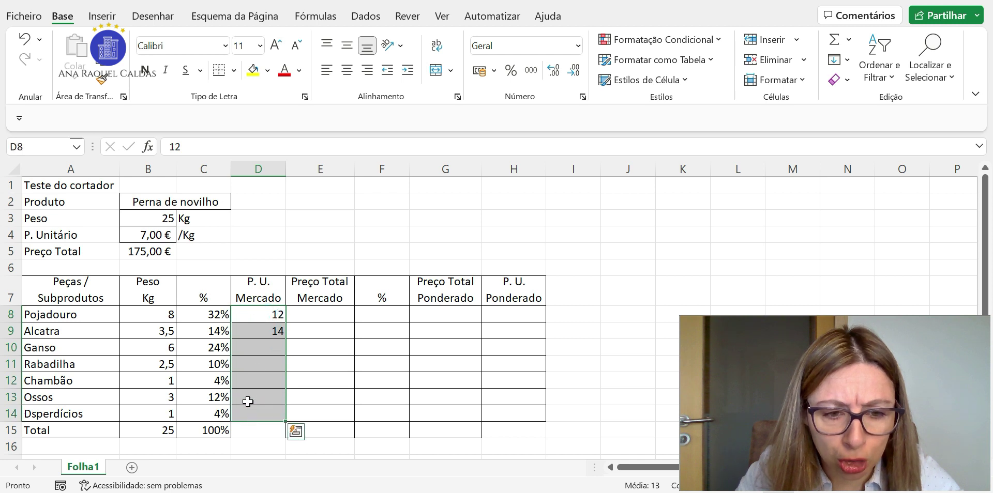
left_click(479, 71)
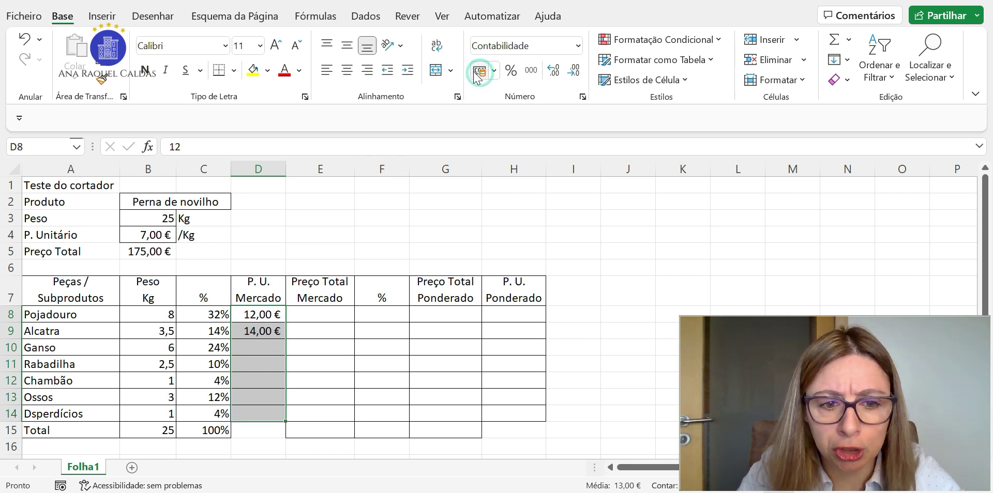
Step: Enter the remaining market unit prices: 6,5 for Ganso, 11 for Rabadilha, 7 for Chambão and 1,5 for Ossos
left_click(254, 349)
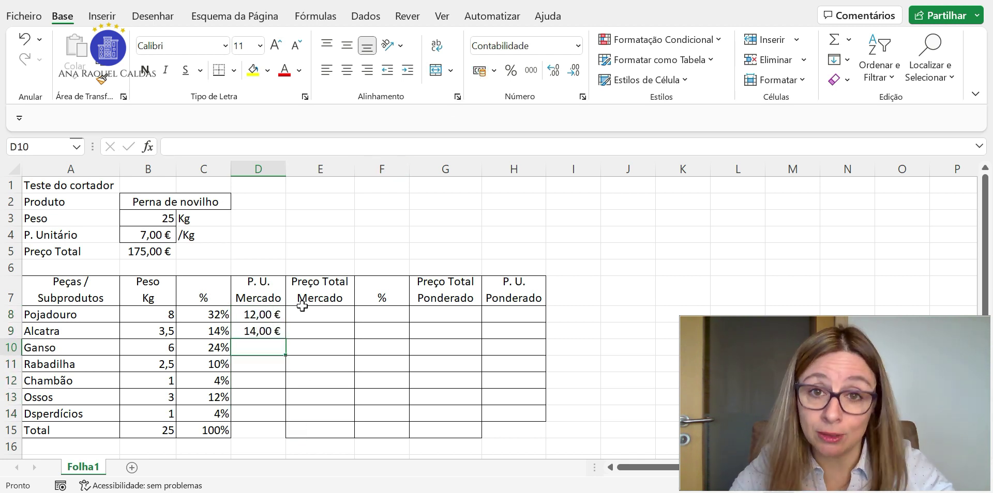
type("6,5")
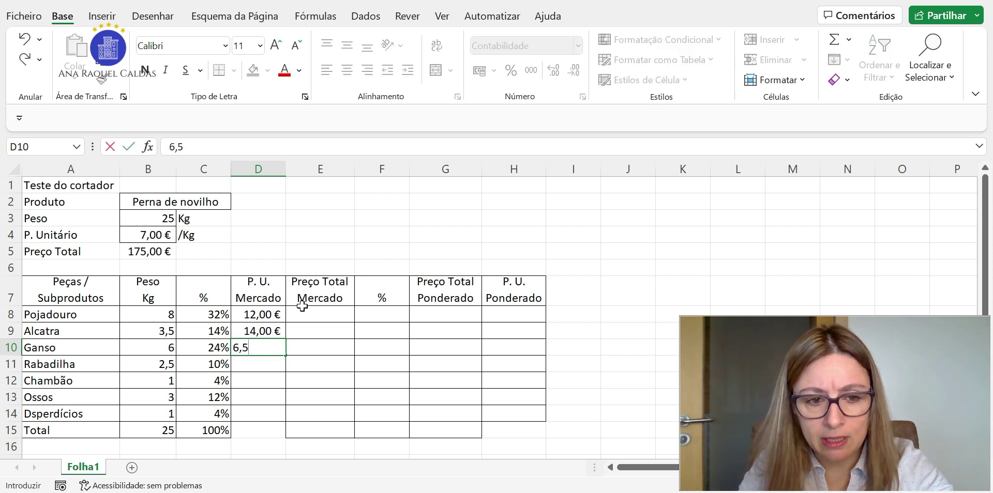
key("Return")
type("11")
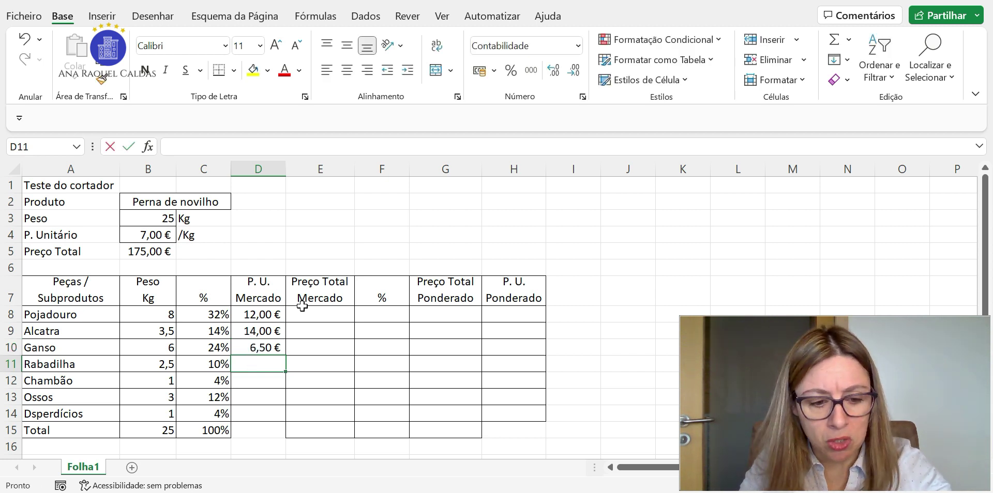
key("Return")
type("7")
key("Return")
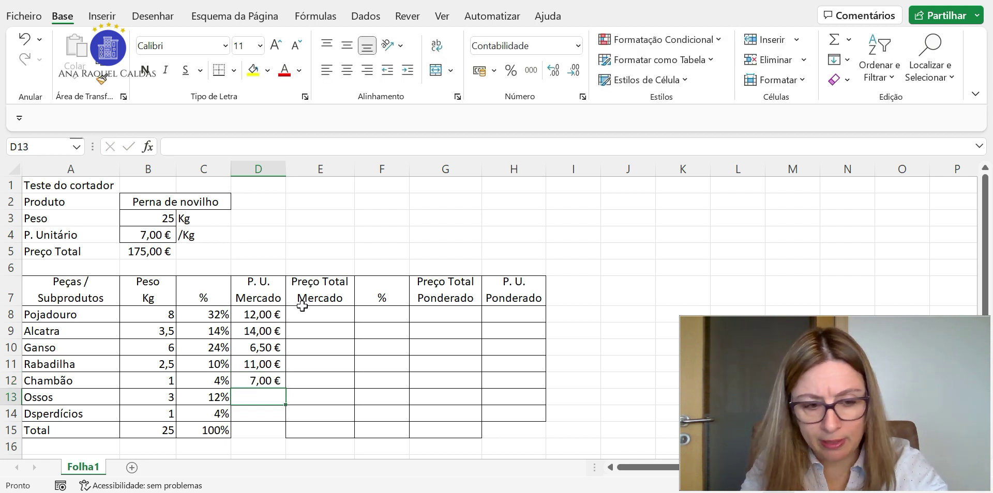
type("1,5")
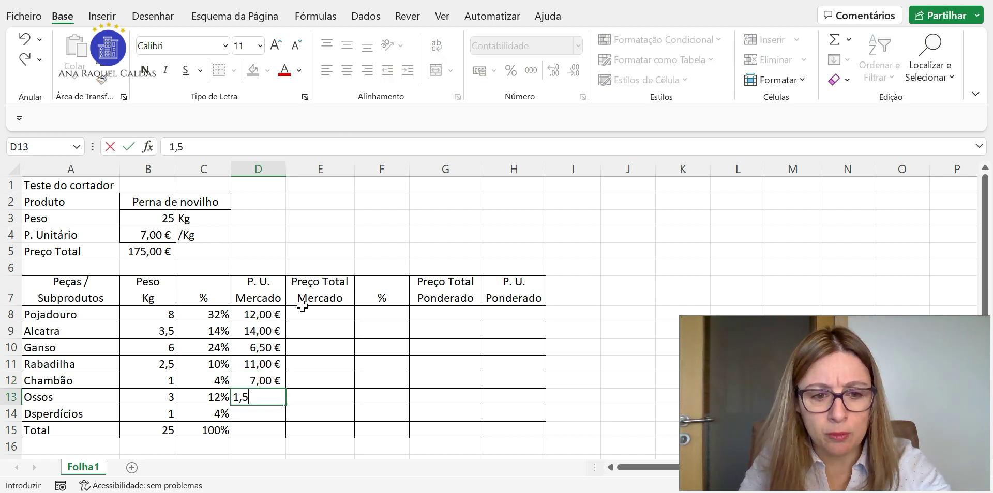
key("Return")
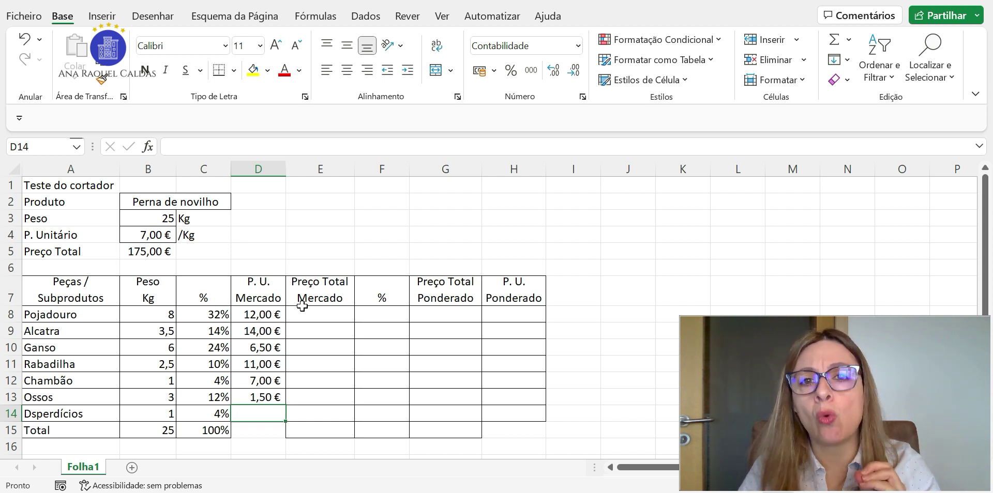
Step: Calculate Pojadouro's total market price in E8 with =D8*B8 and copy the formula down to E14
left_click(339, 321)
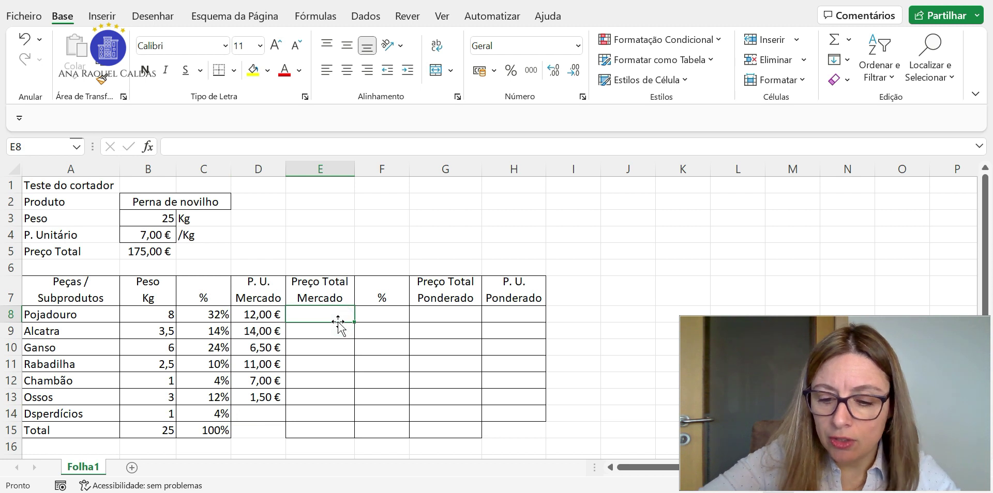
type("=")
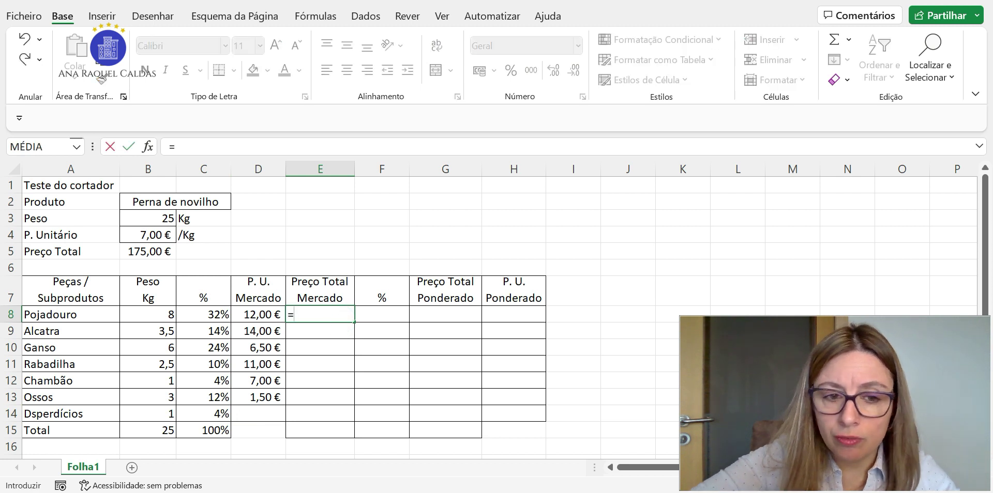
left_click(257, 315)
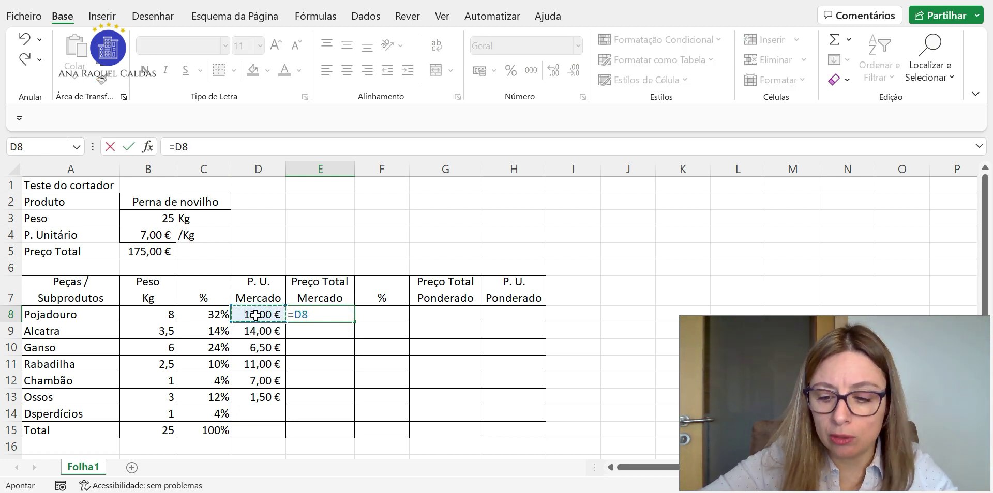
type("*")
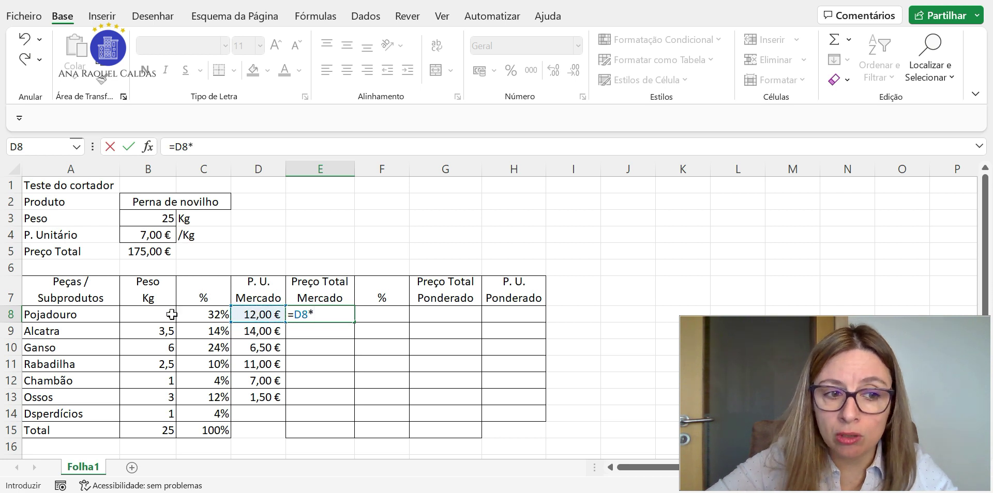
left_click(152, 314)
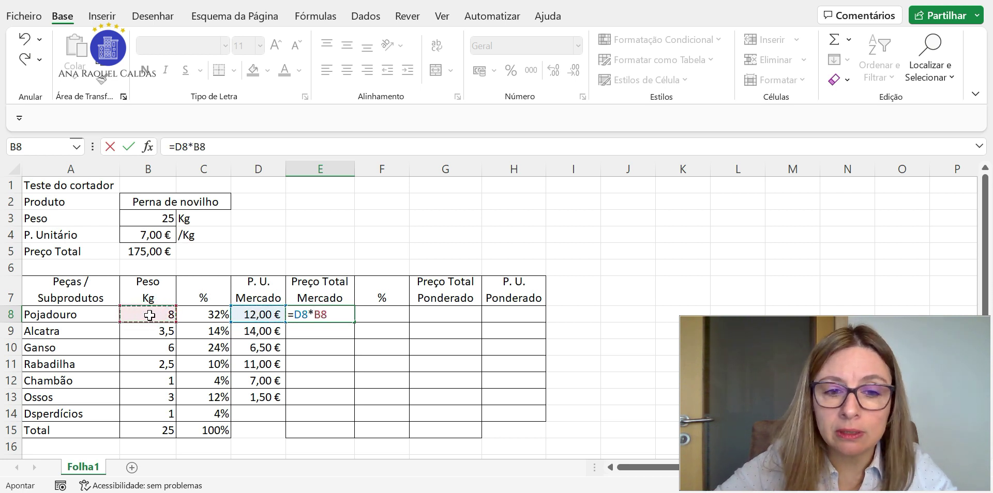
key("Return")
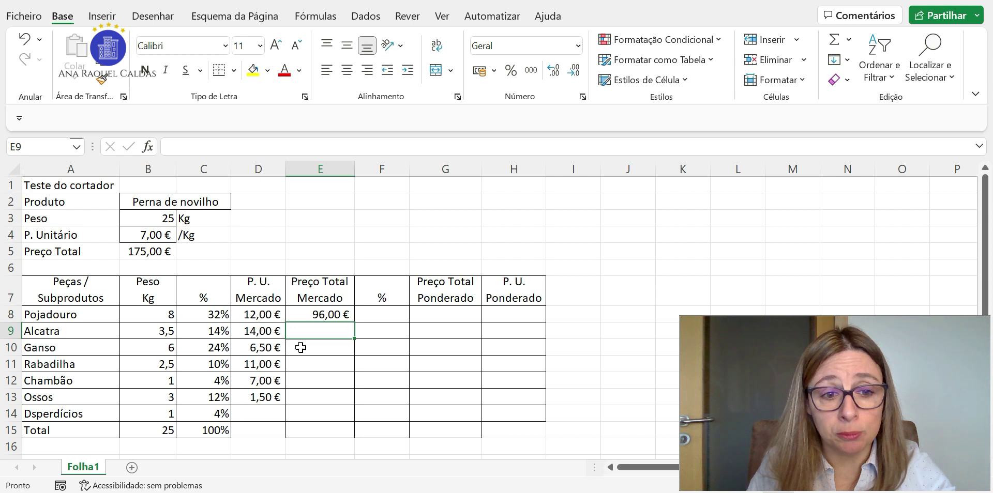
left_click(323, 314)
left_click_drag(355, 324, 344, 417)
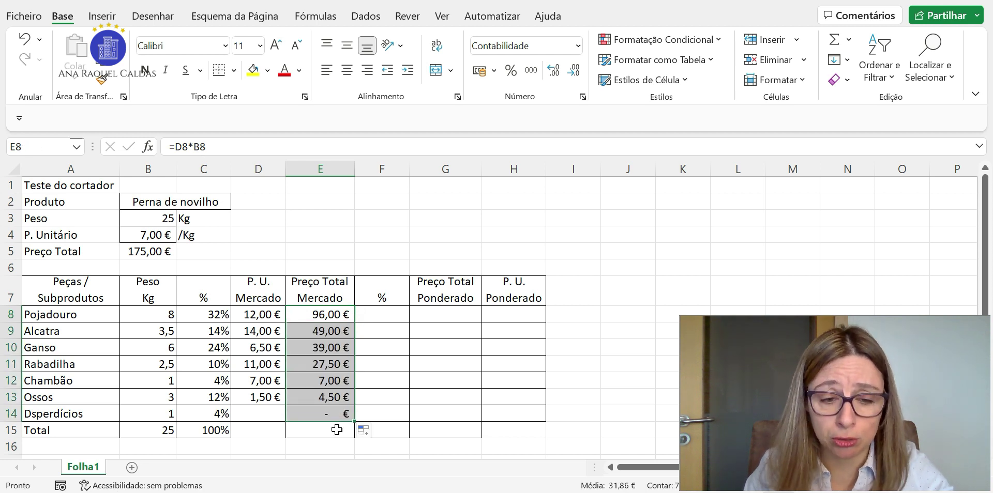
Step: Sum the total market prices E8:E14 in E15 and enter 100% as the total percentage in F15
left_click(337, 429)
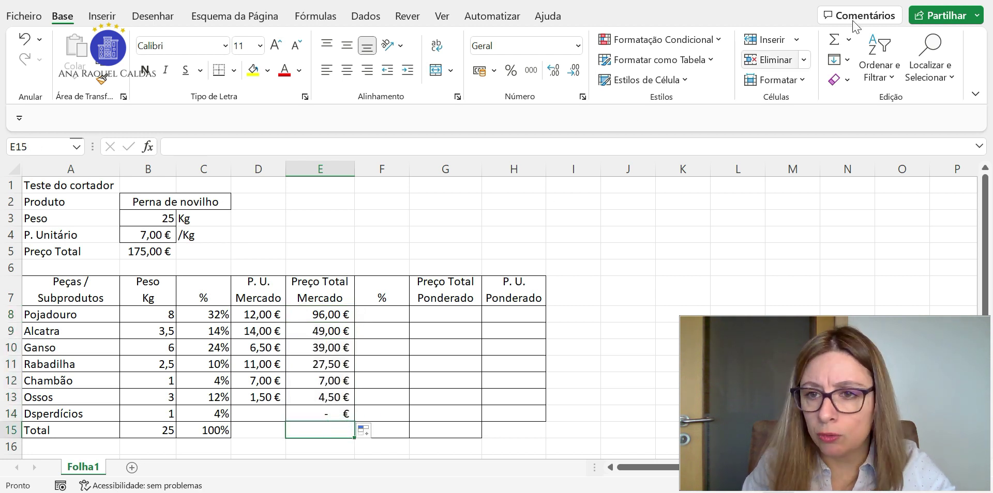
left_click(838, 44)
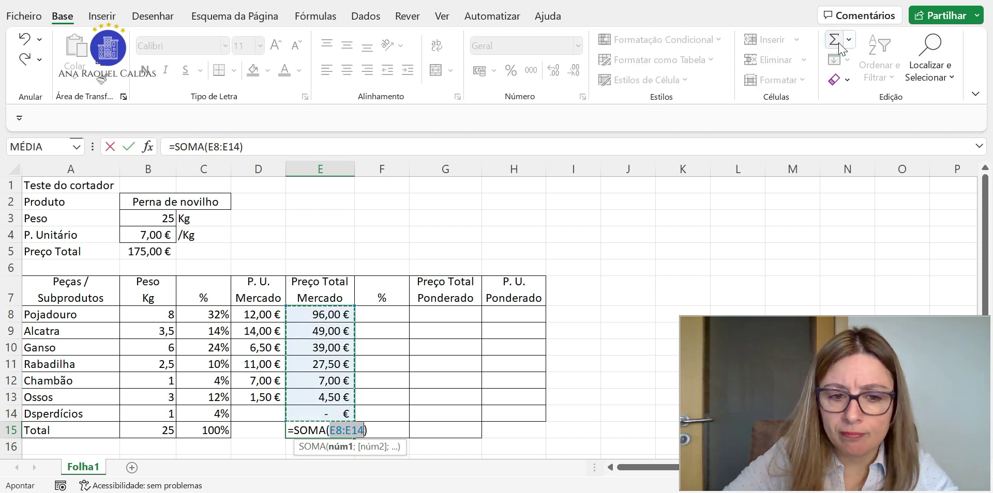
key("Return")
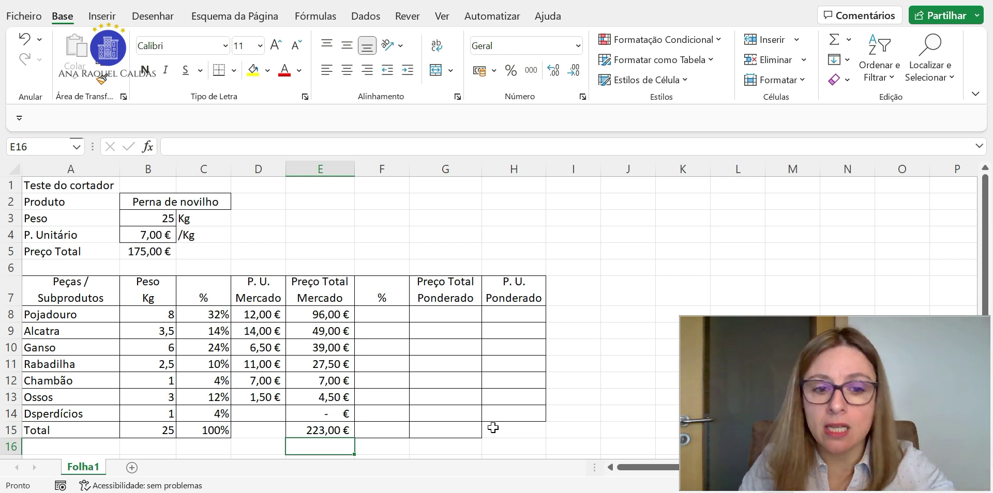
left_click(367, 431)
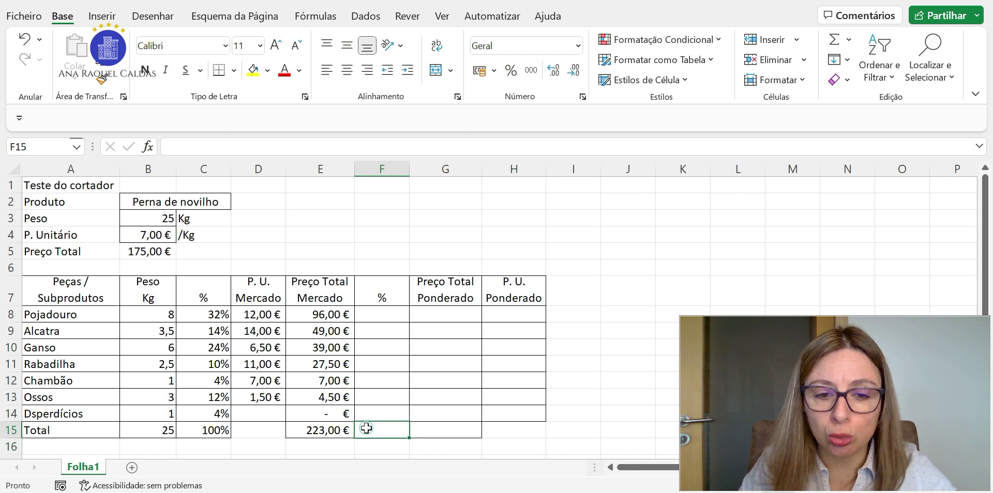
type("100")
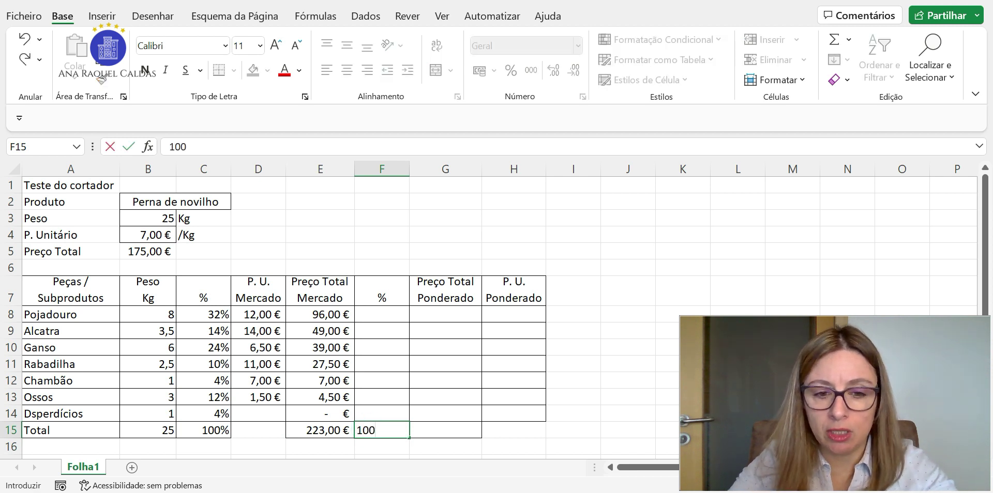
type("%")
key("Return")
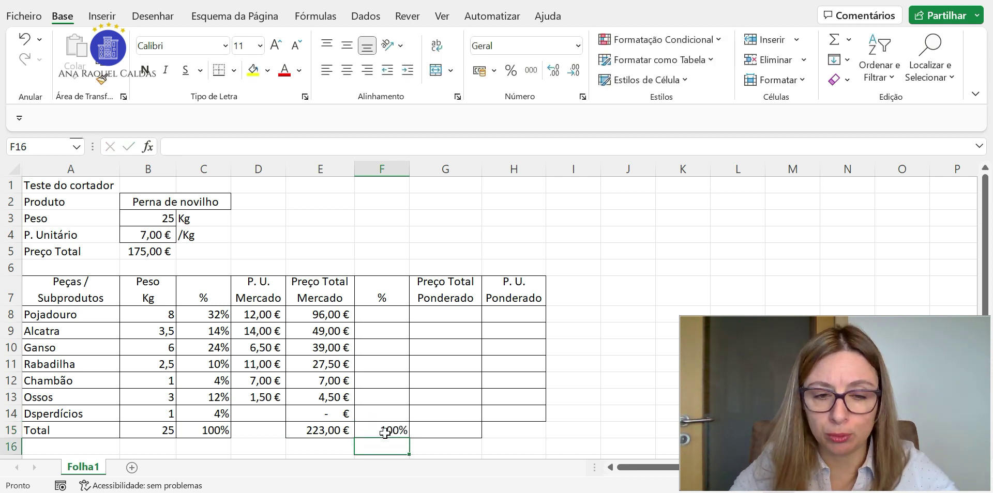
Step: Calculate Pojadouro's share of the total market price in F8 with =E8/E15 and format it as a percentage
left_click(379, 317)
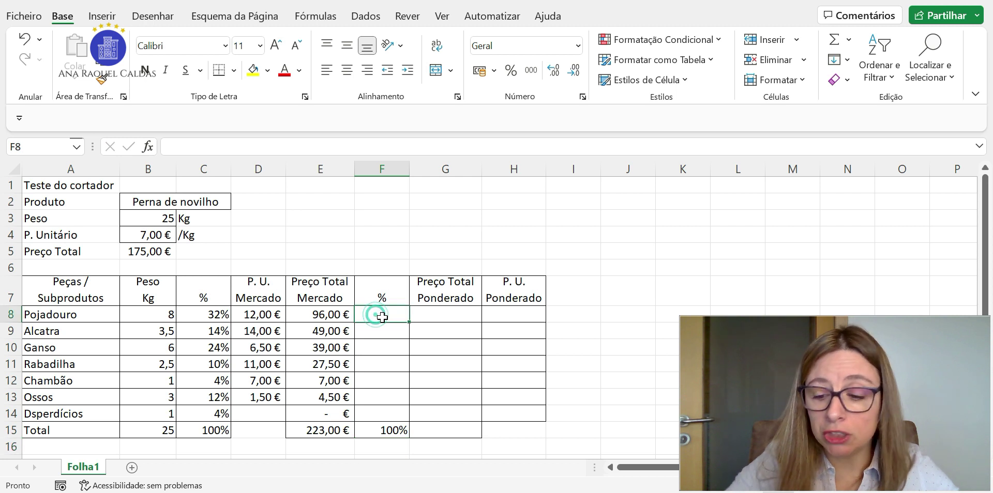
type("=")
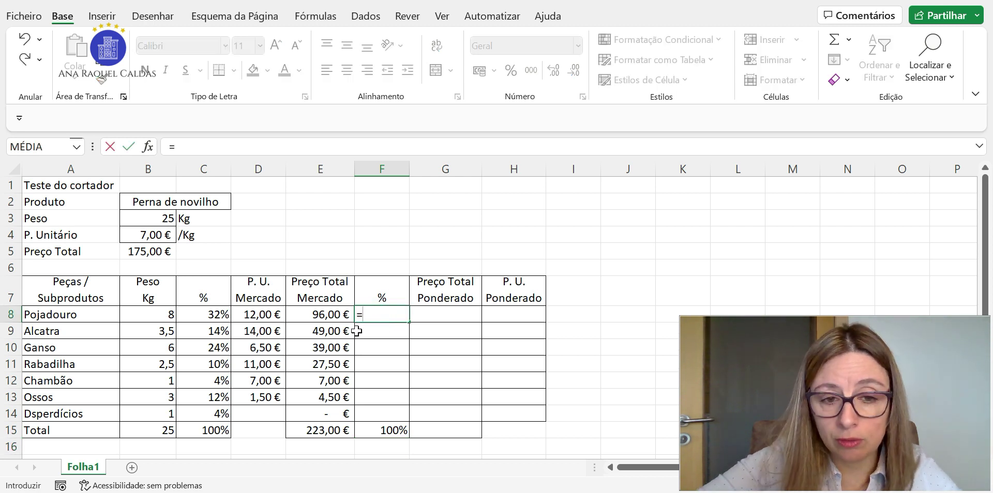
left_click(331, 317)
type("/")
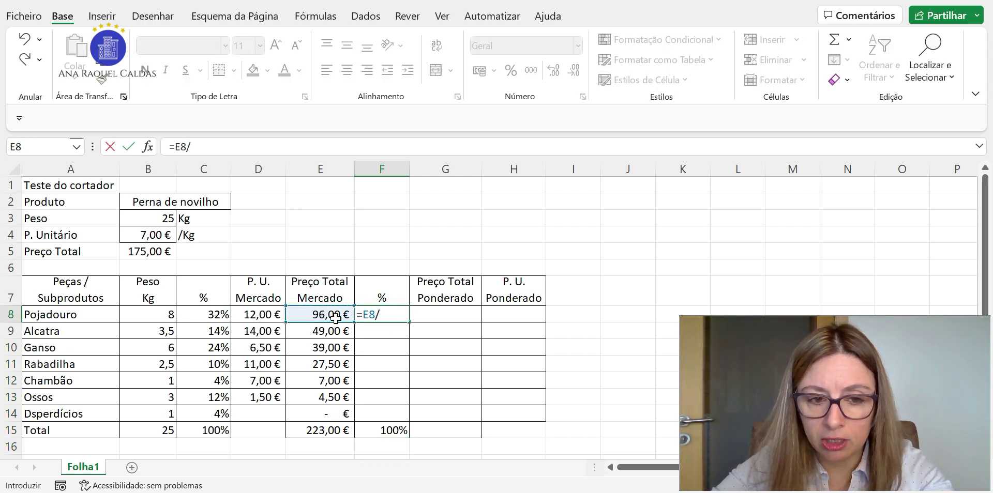
left_click(302, 431)
key("Return")
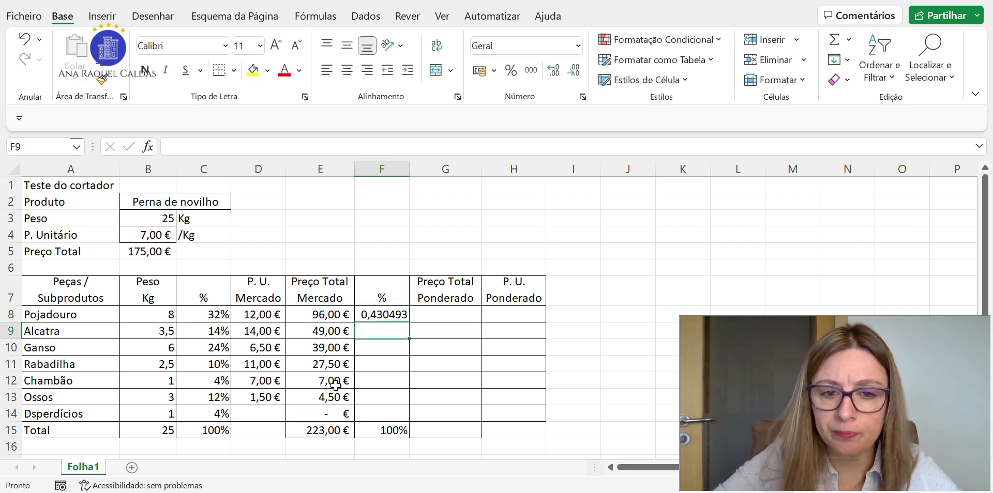
left_click(374, 316)
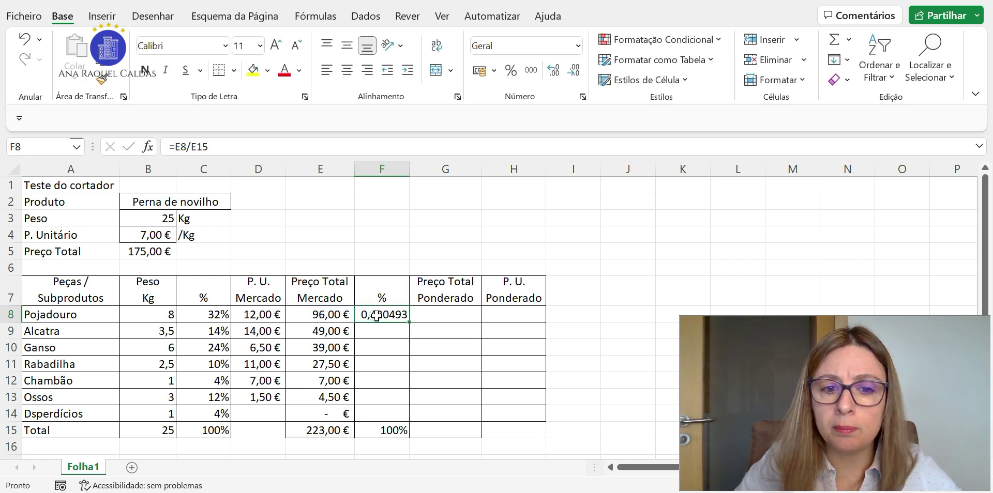
left_click(511, 71)
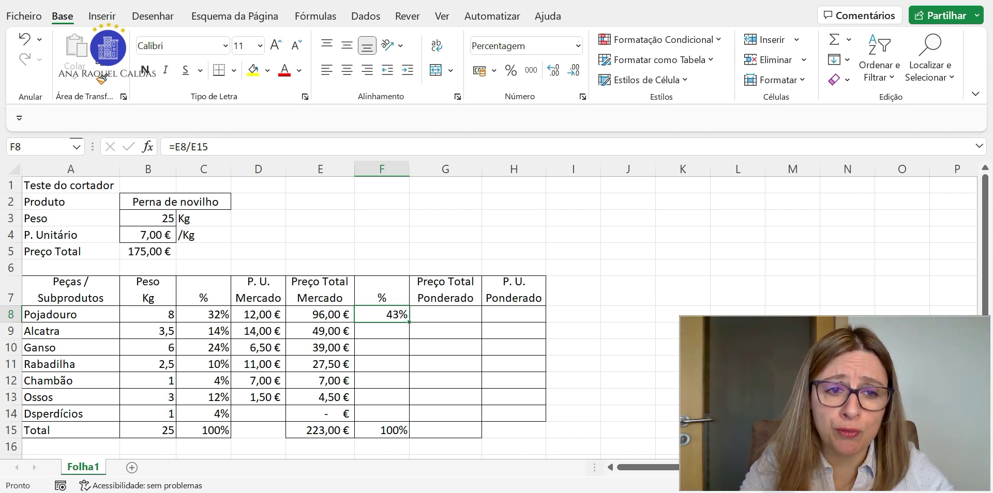
Step: Make the total market price reference absolute in F8 so the formula reads =E8/$E$15
key("F2")
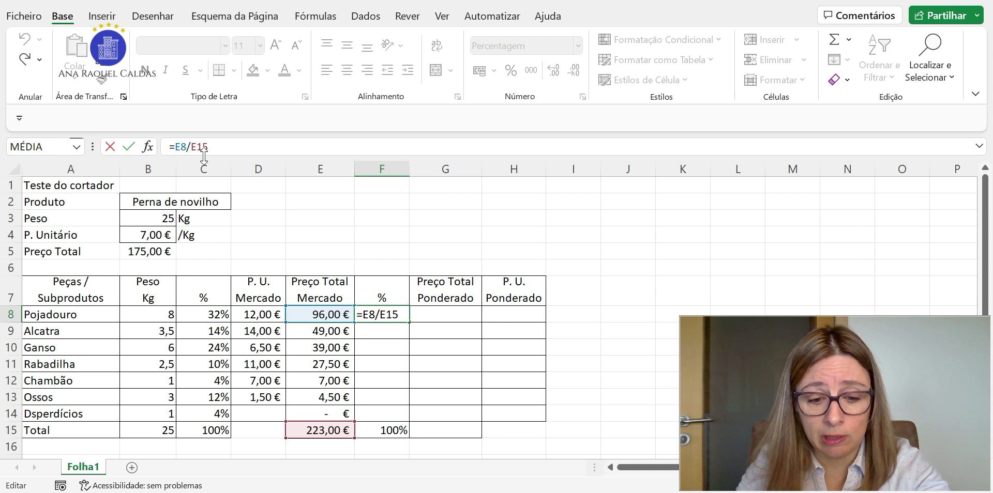
key("F4")
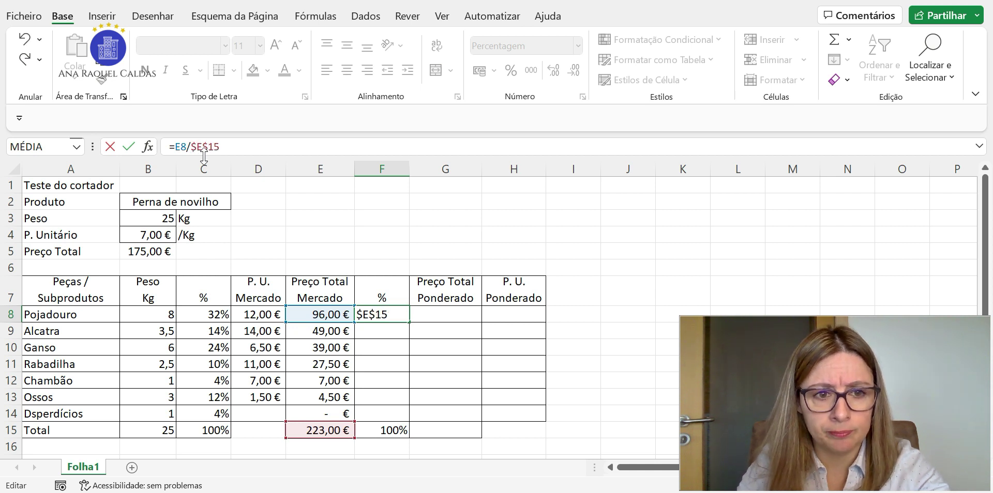
left_click(383, 314)
left_click(266, 146)
key("Return")
left_click(362, 312)
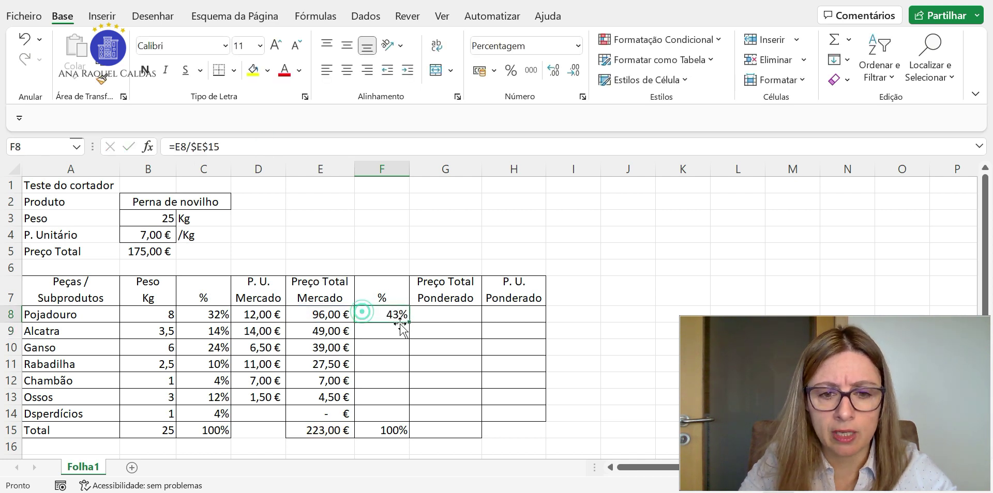
Step: Copy the market price share formula from F8 down to F14
left_click_drag(409, 321, 410, 421)
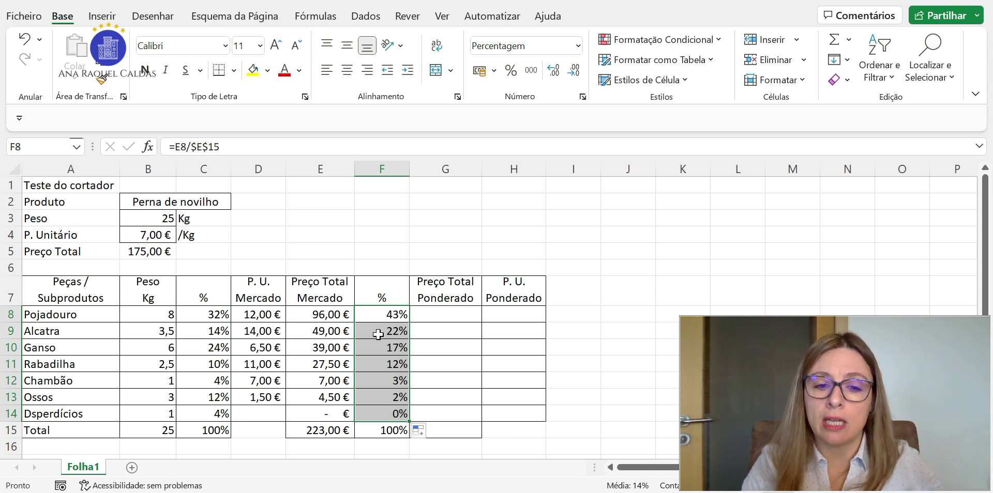
left_click(452, 432)
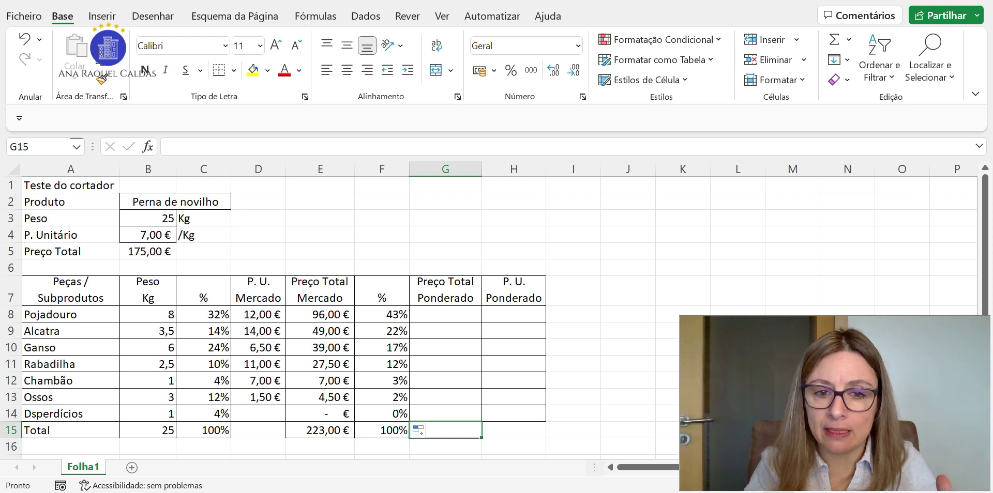
Step: Calculate Pojadouro's weighted total price in G8 with the formula =F8*B5
left_click(446, 315)
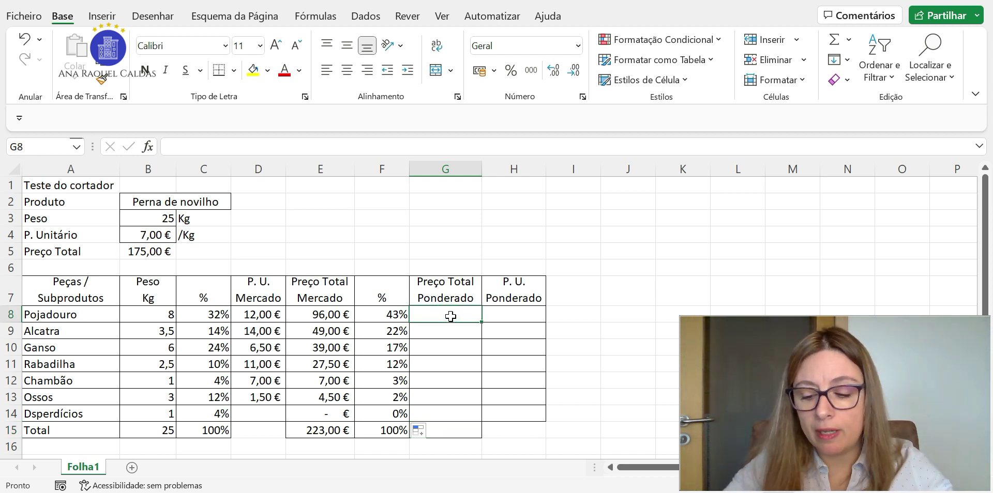
type("=")
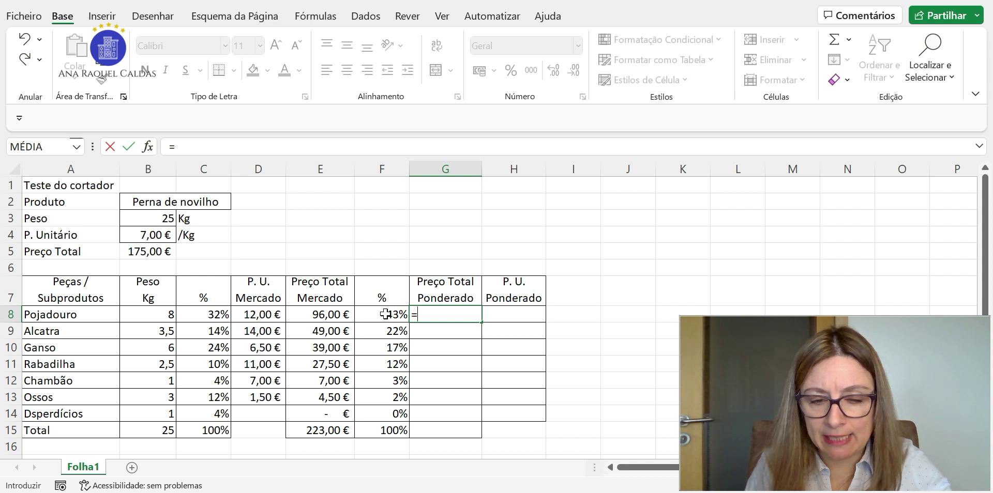
left_click(386, 314)
type("*")
left_click(147, 252)
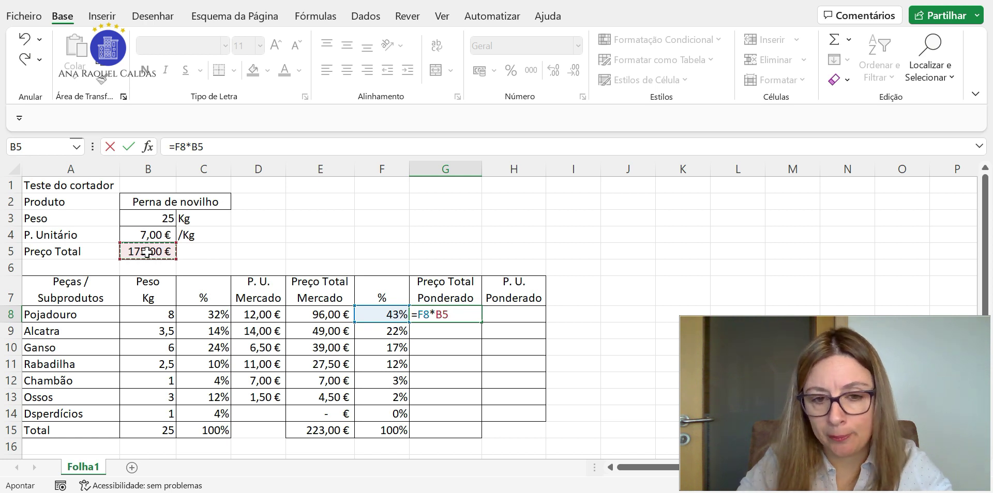
key("Return")
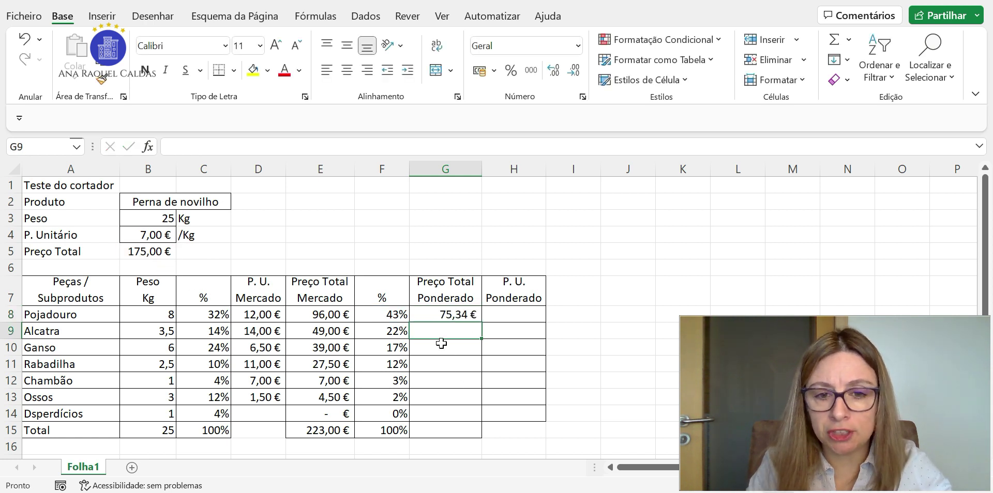
Step: Make the total price reference absolute in G8 so the formula reads =F8*$B$5, and copy it down to G14
left_click(421, 315)
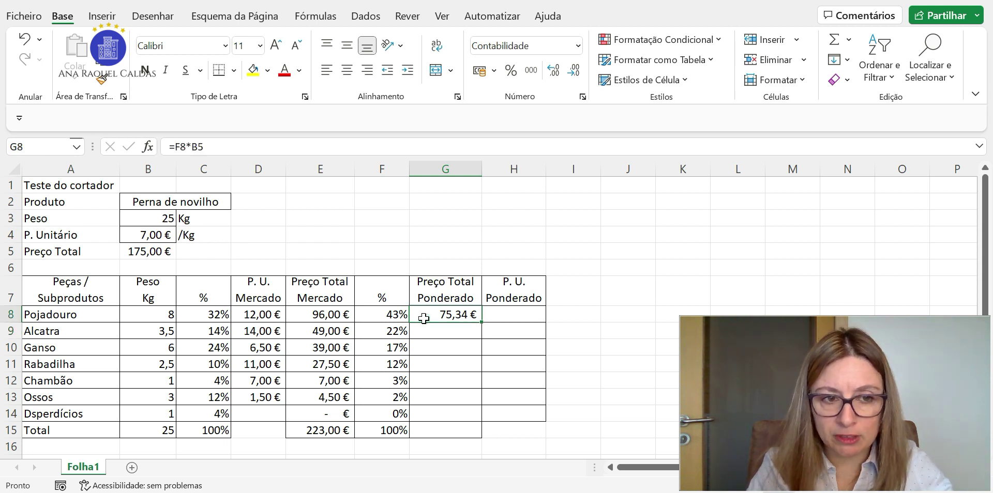
left_click(192, 147)
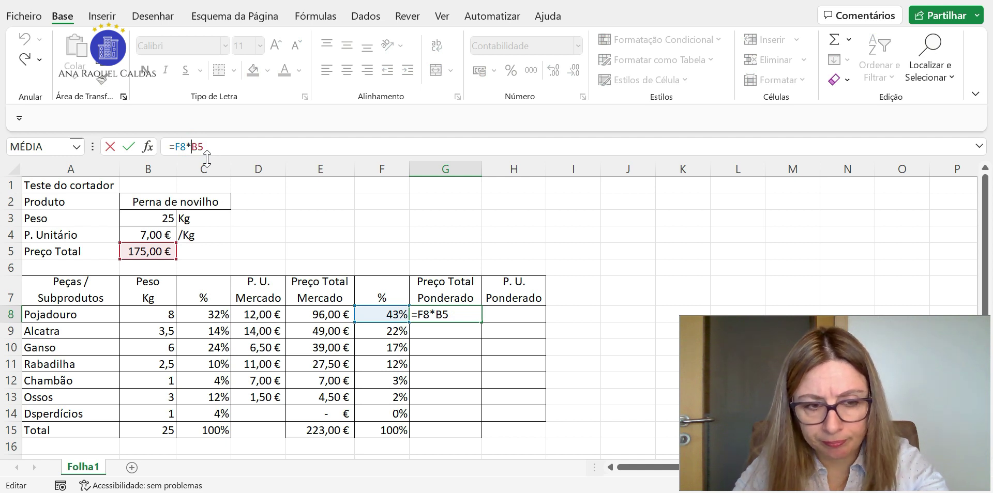
type("$")
key("Right")
type("$")
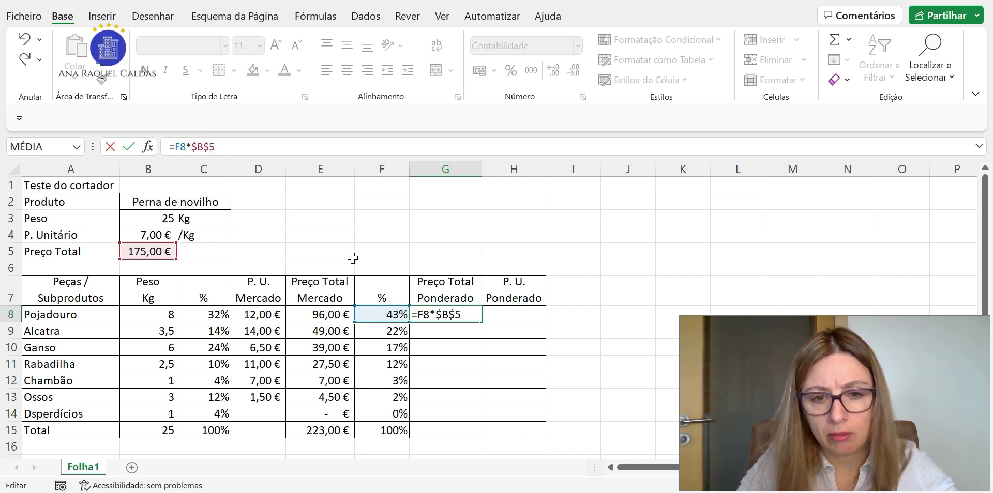
key("Return")
left_click(473, 317)
left_click_drag(481, 322, 473, 420)
Step: Sum the weighted total prices G8:G14 in G15
left_click(455, 431)
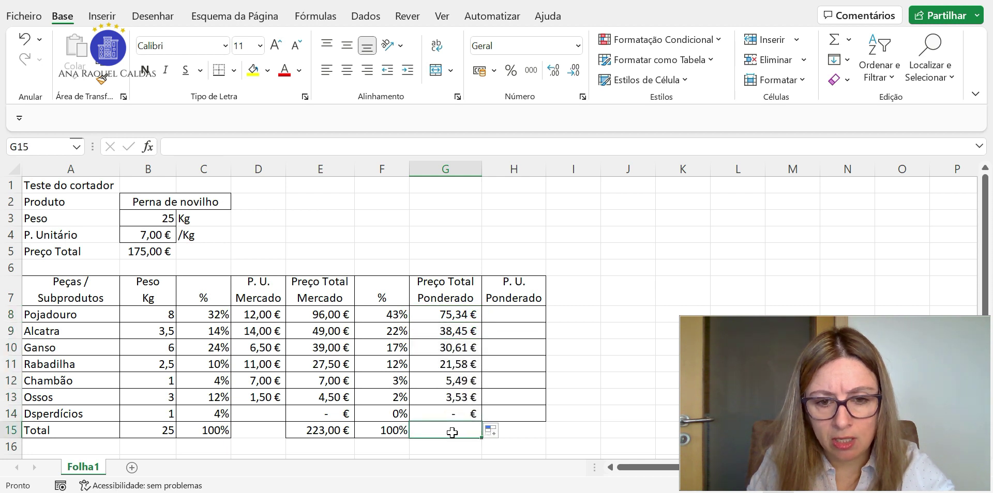
left_click(834, 40)
left_click(833, 39)
key("Return")
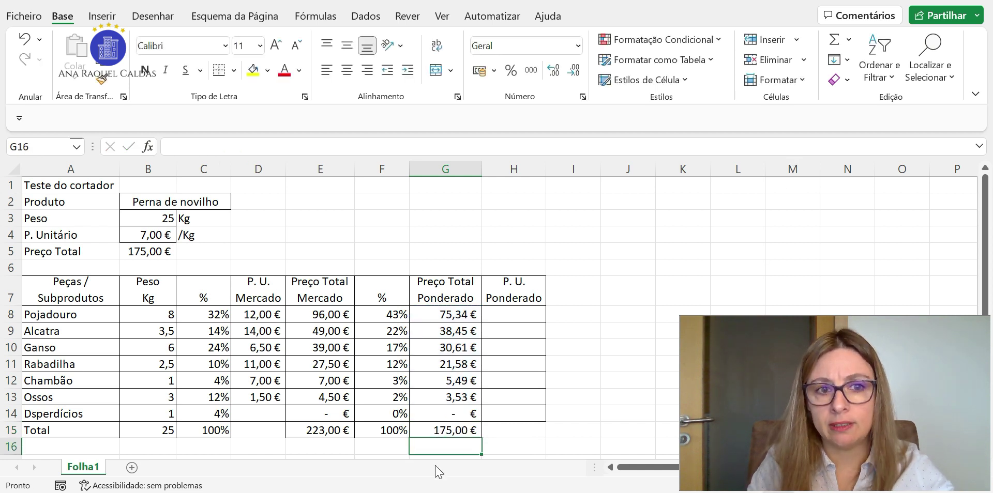
Step: Add outside borders around the Preço Total value in B5
left_click(133, 256)
left_click(233, 71)
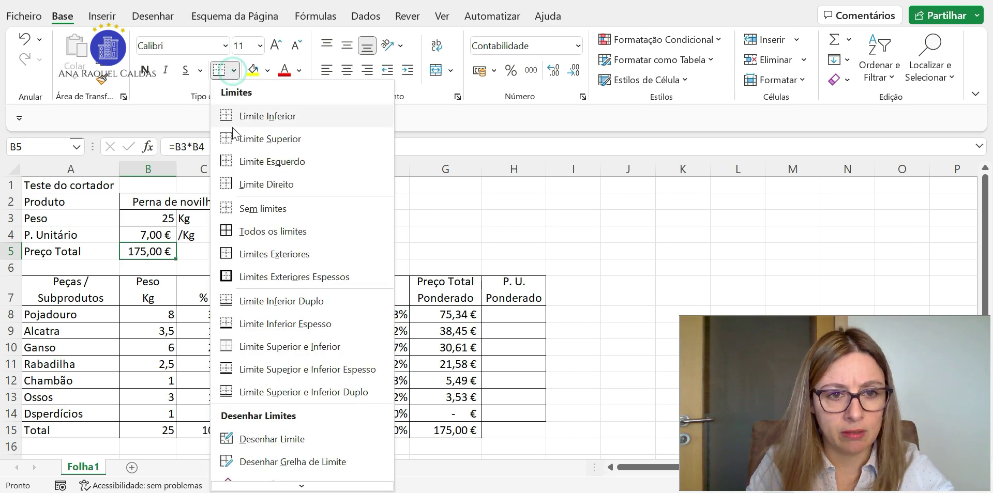
left_click(246, 256)
left_click(342, 239)
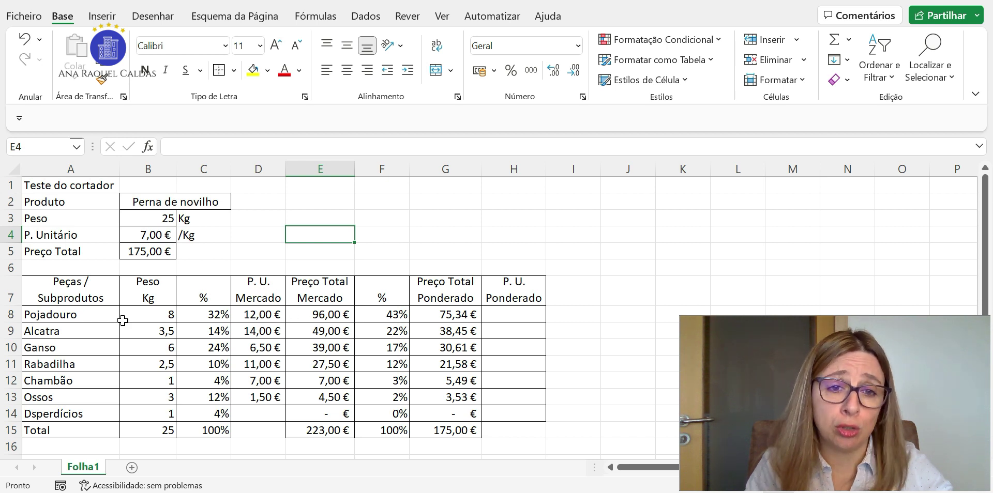
Step: Calculate Pojadouro's weighted unit price in H8 with =G8/B8 and copy the formula down to H14
left_click(522, 319)
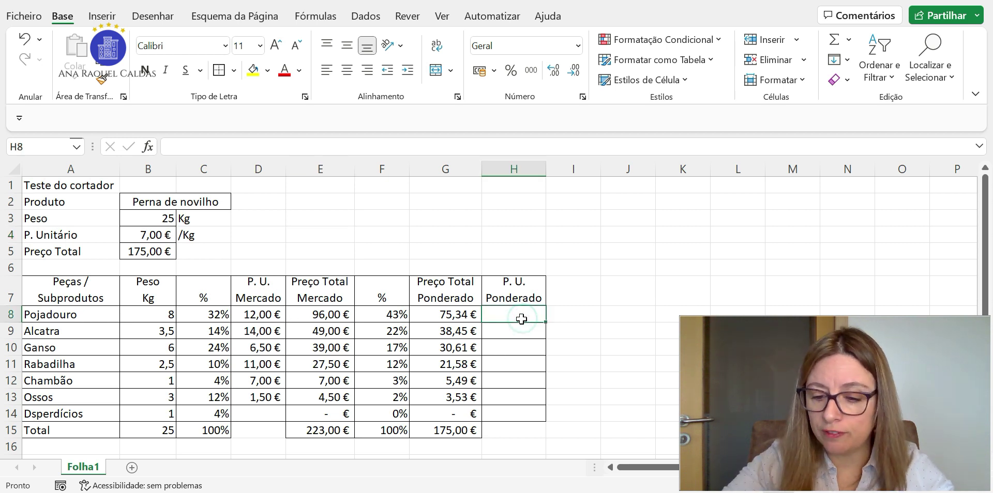
type("=")
left_click(460, 314)
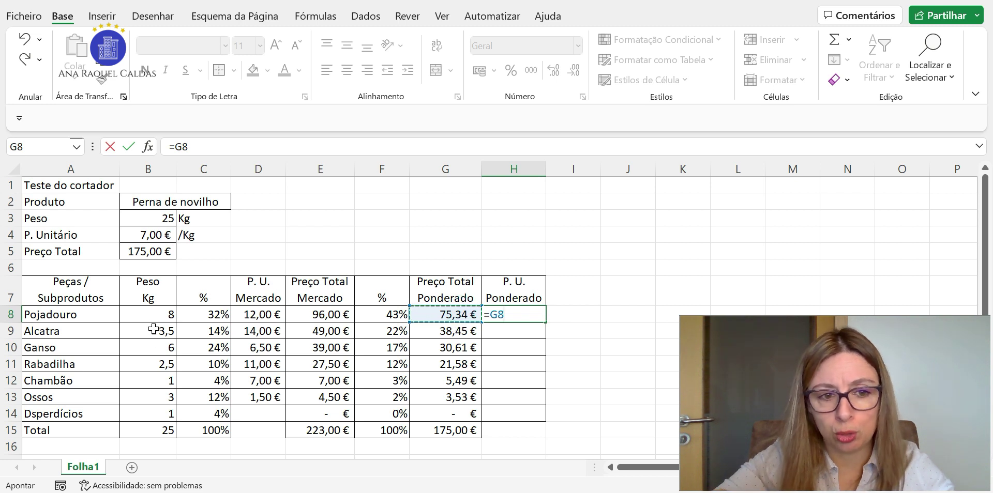
type("/")
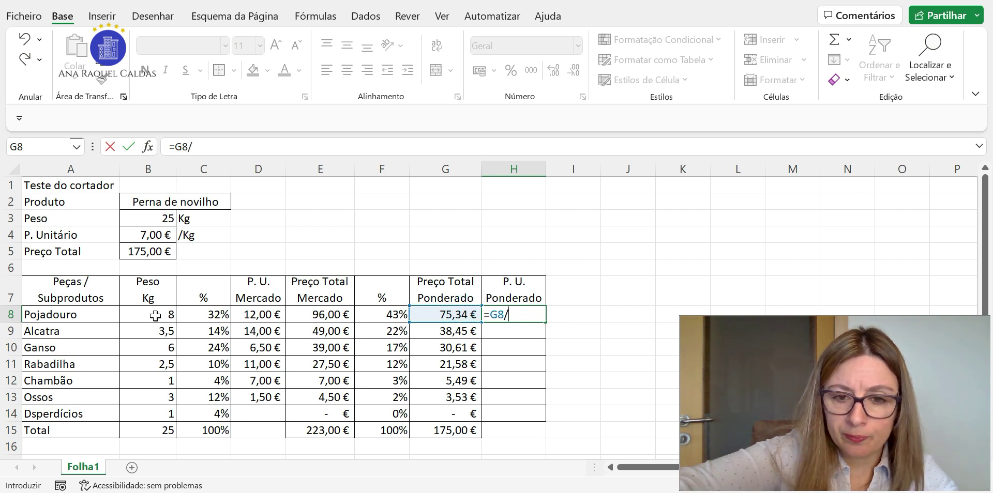
left_click(155, 316)
key("Return")
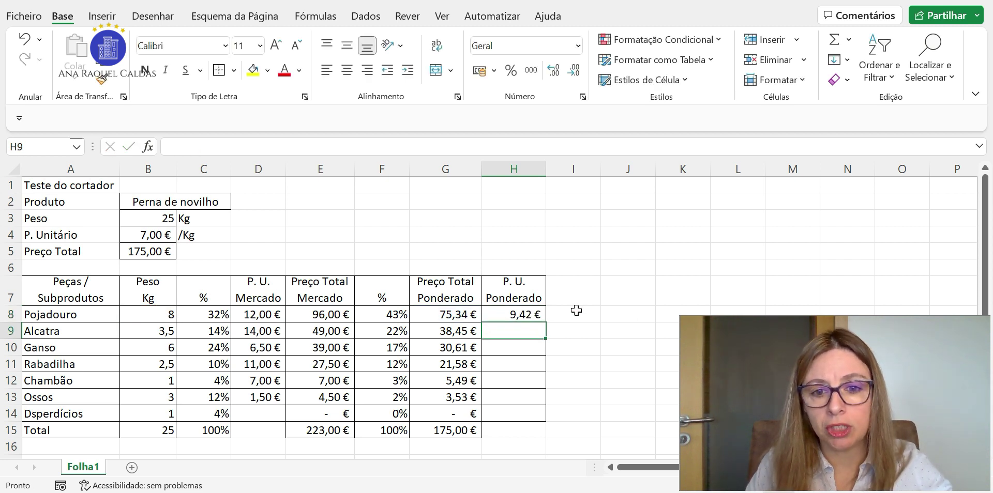
left_click(510, 316)
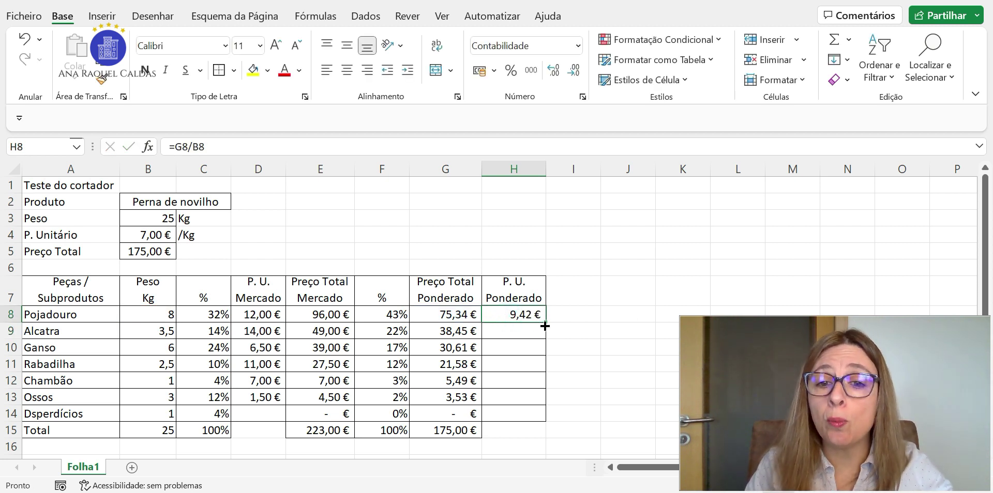
left_click_drag(546, 322, 530, 419)
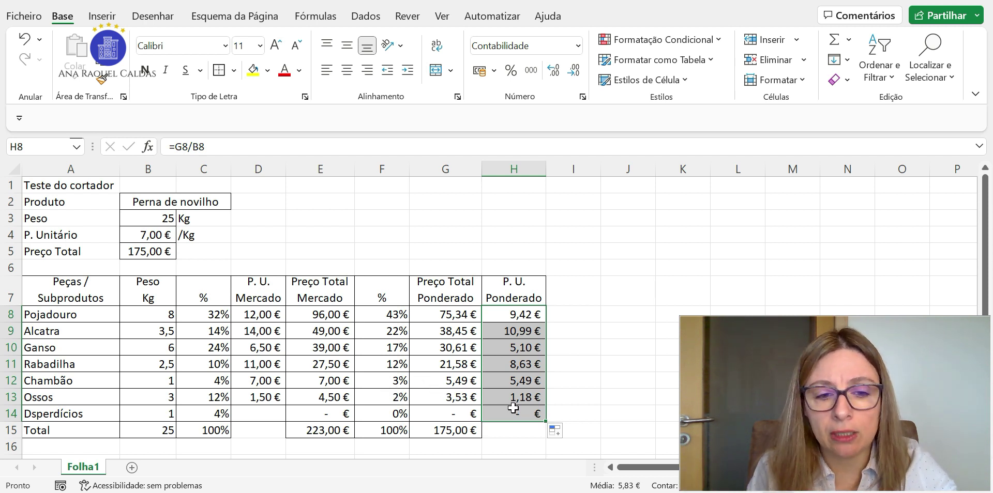
left_click(517, 443)
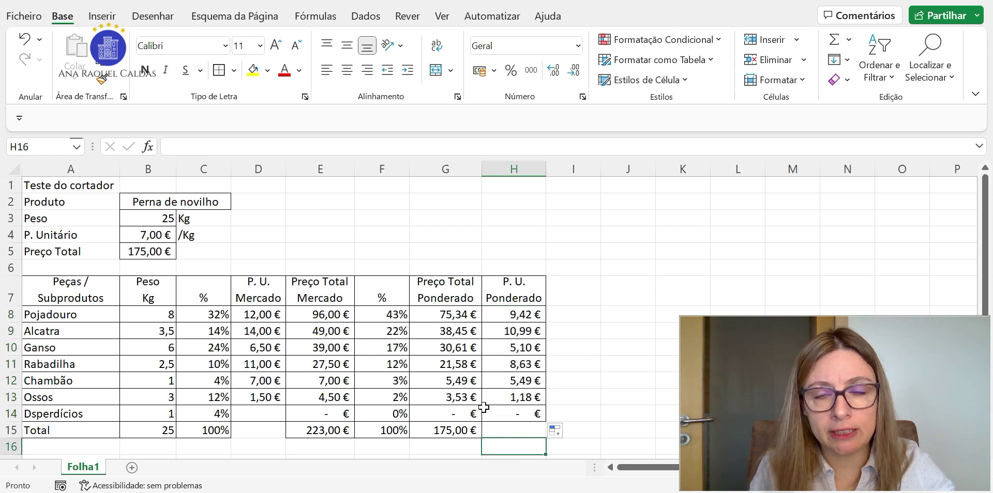